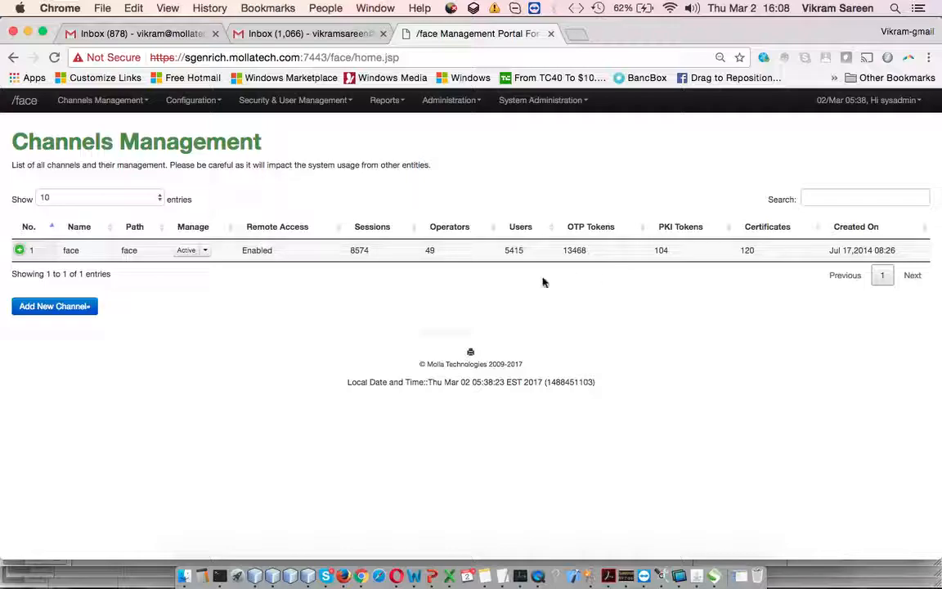
# - Examine the face channel's session and operator figures and its available management options
pyautogui.moveTo(328, 253); pyautogui.dragTo(469, 247)
pyautogui.click(443, 249)
pyautogui.doubleClick(427, 249)
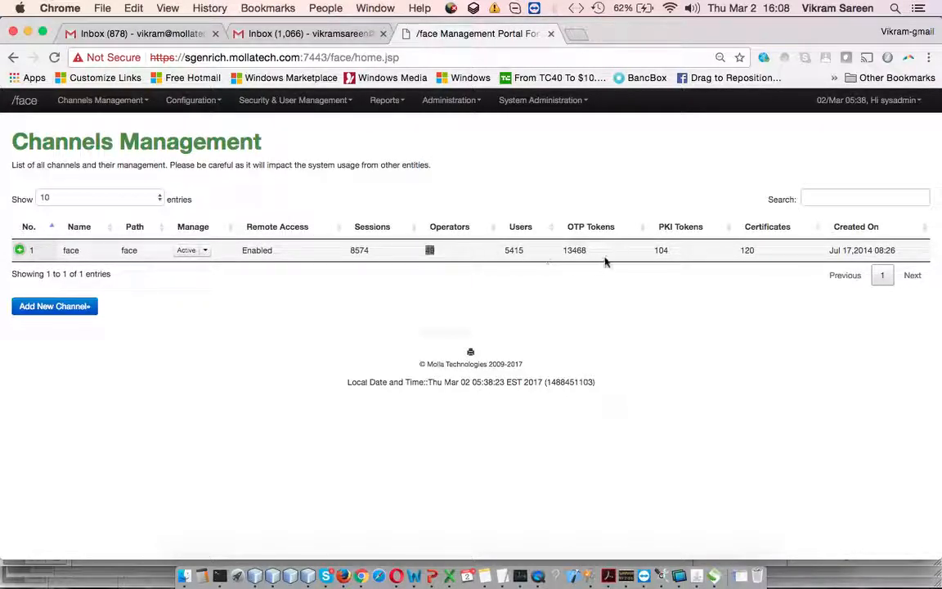
pyautogui.click(205, 250)
pyautogui.click(121, 335)
# - Start a new channel with testRIB as both channel name and virtual path, keeping its status Active
pyautogui.click(59, 307)
pyautogui.click(550, 183)
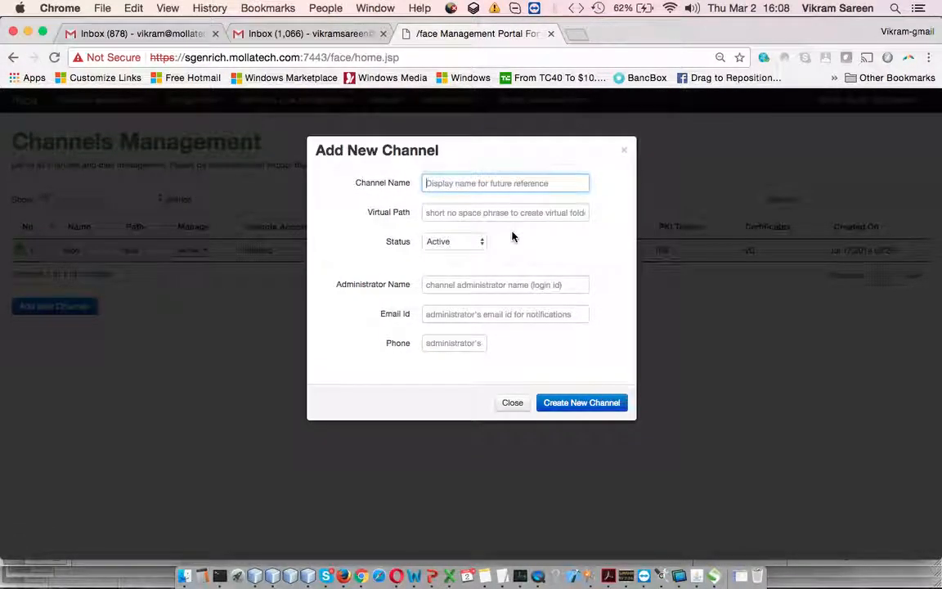
pyautogui.write('testRIB')
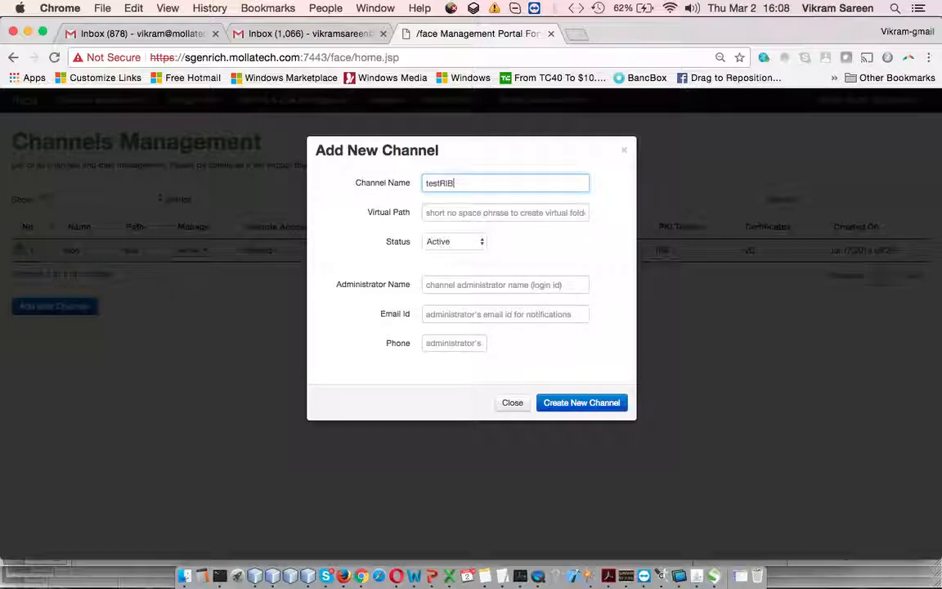
pyautogui.press('Tab')
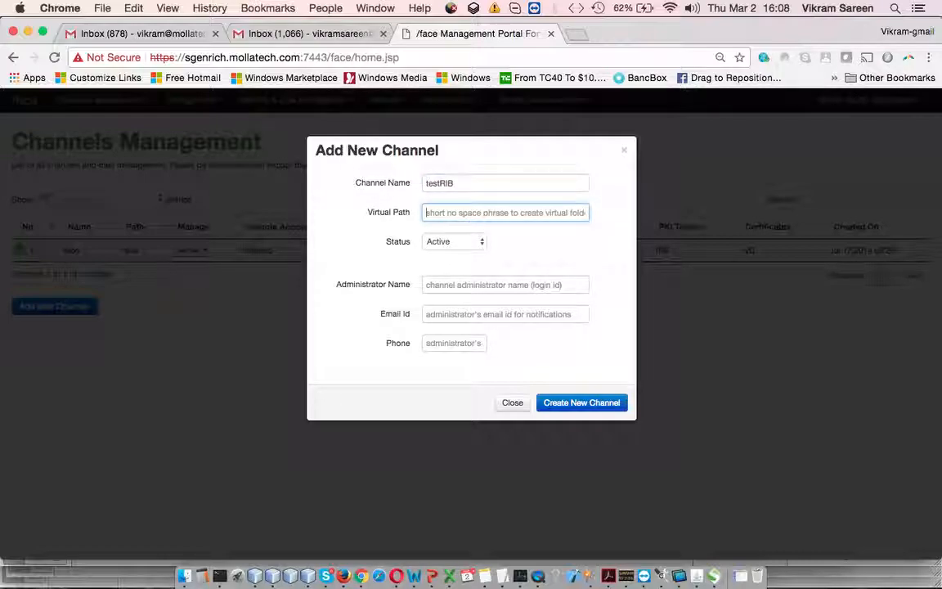
pyautogui.write('testRIB')
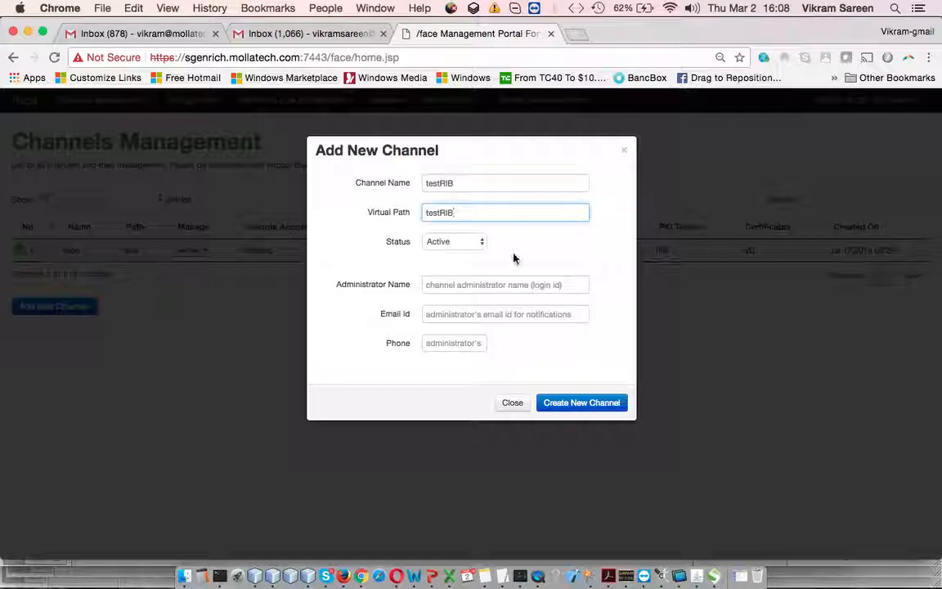
pyautogui.click(468, 241)
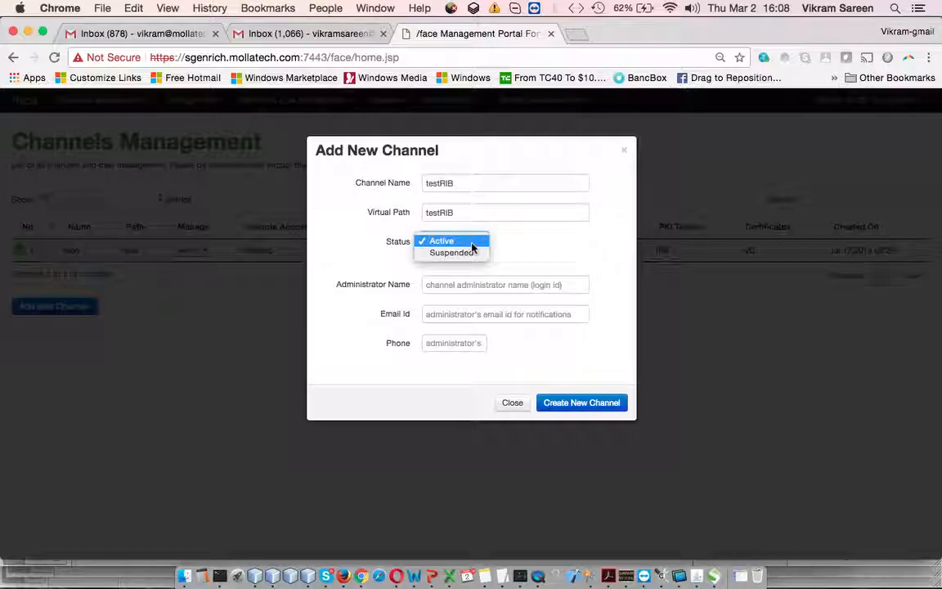
pyautogui.click(490, 285)
# - Fill in the channel administrator's login name, e-mail address and phone number for the new channel
pyautogui.click(494, 286)
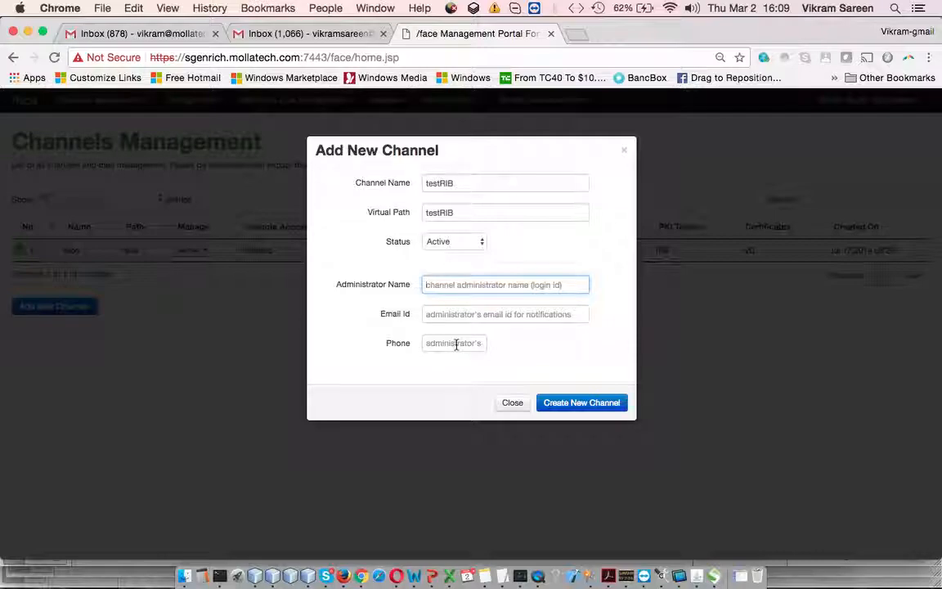
pyautogui.write('vikram')
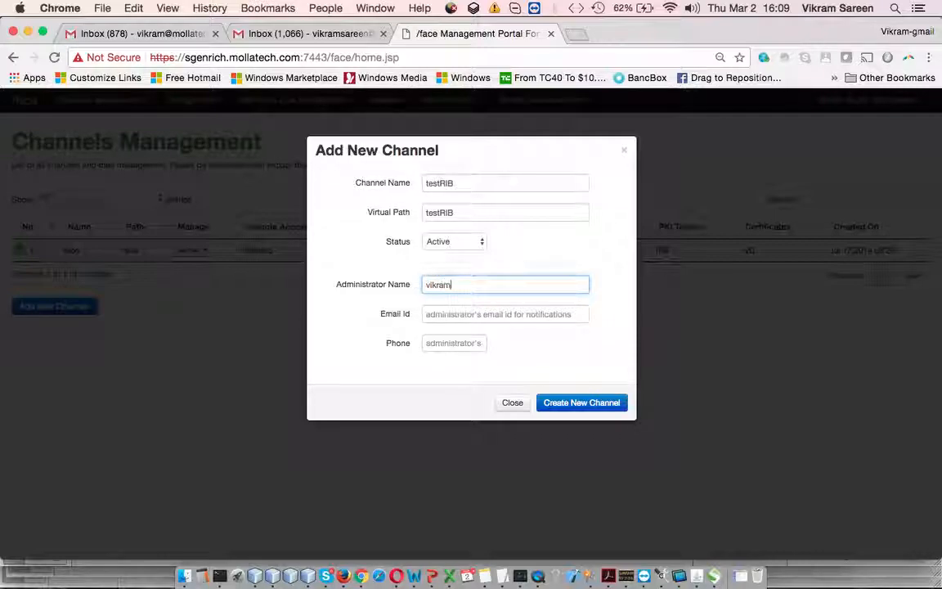
pyautogui.write('sysadmin')
pyautogui.press('Tab')
pyautogui.press('Tab')
pyautogui.write('2232323')
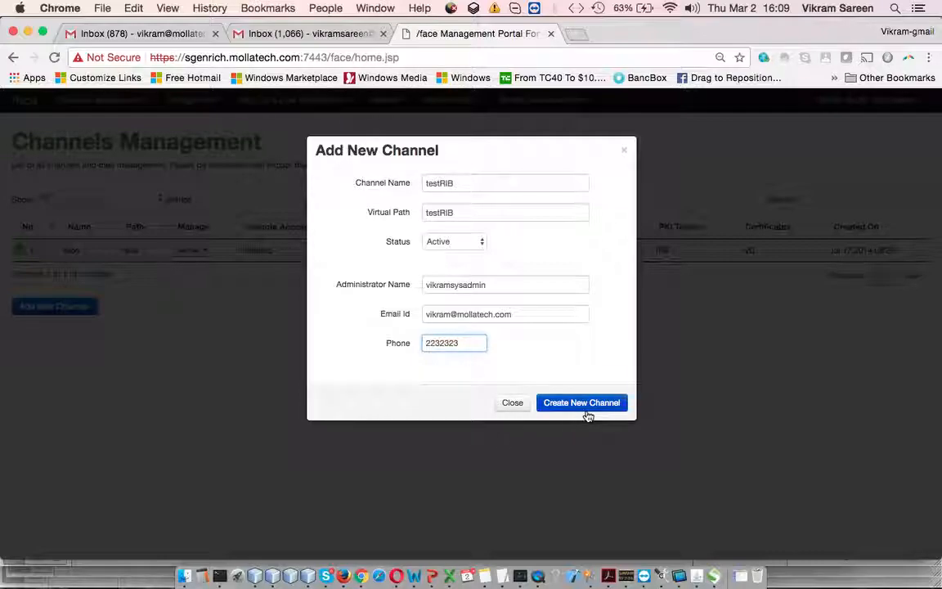
# - Highlight the administrator's e-mail entry and close the new channel form without creating the channel
pyautogui.moveTo(424, 315); pyautogui.dragTo(543, 314)
pyautogui.click(543, 314)
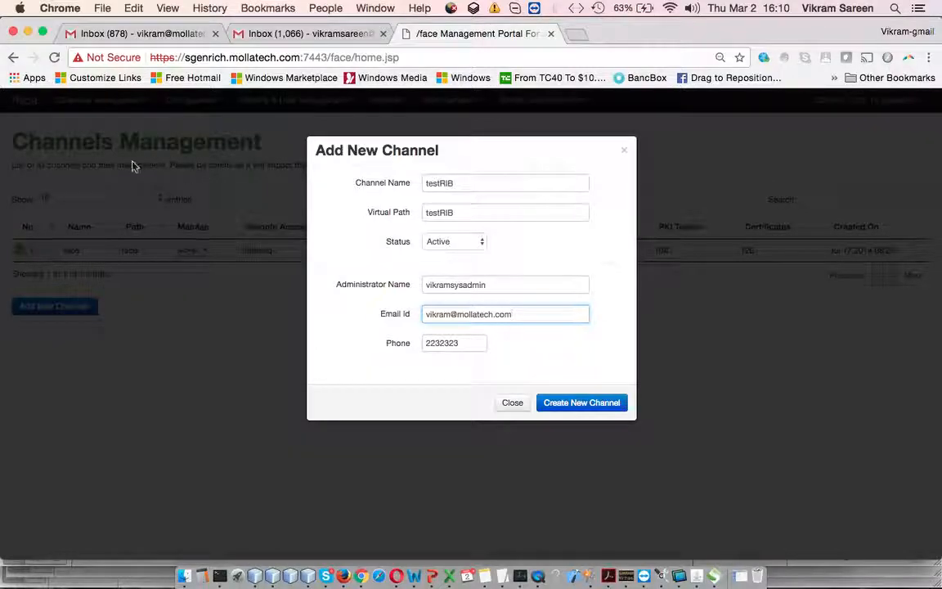
pyautogui.click(510, 404)
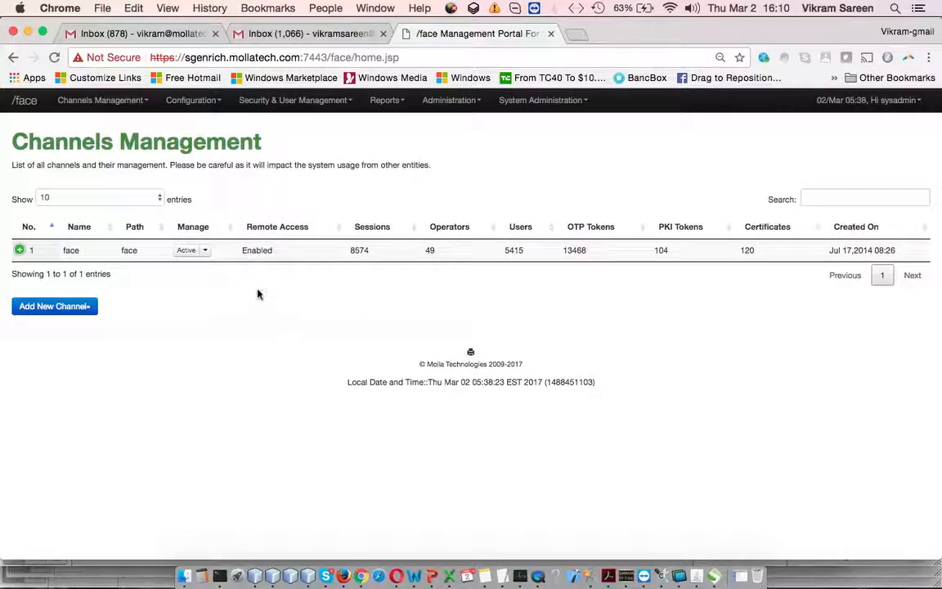
# - Examine the face channel's remote access login, password and session expiry fields, closing its settings without saving
pyautogui.click(204, 250)
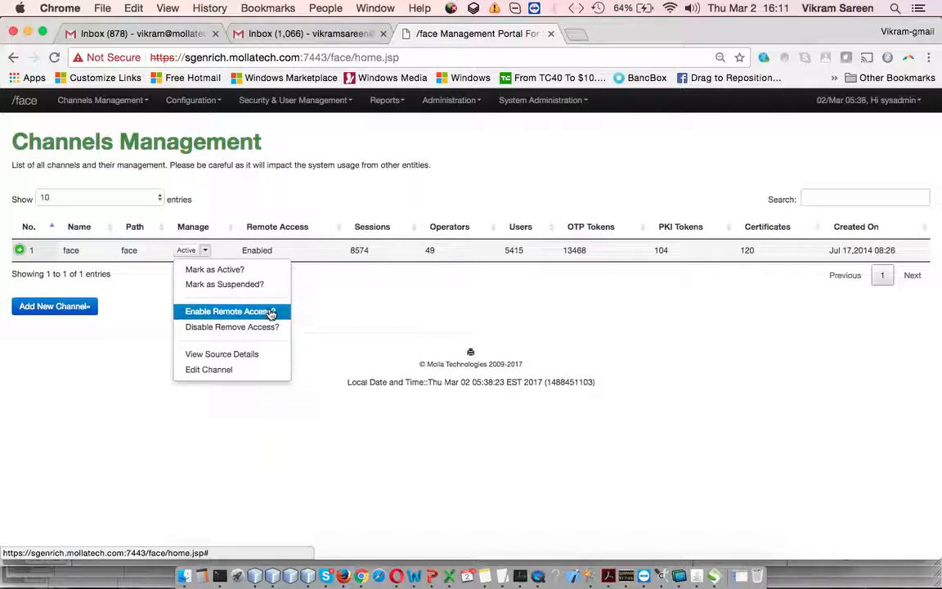
pyautogui.click(251, 372)
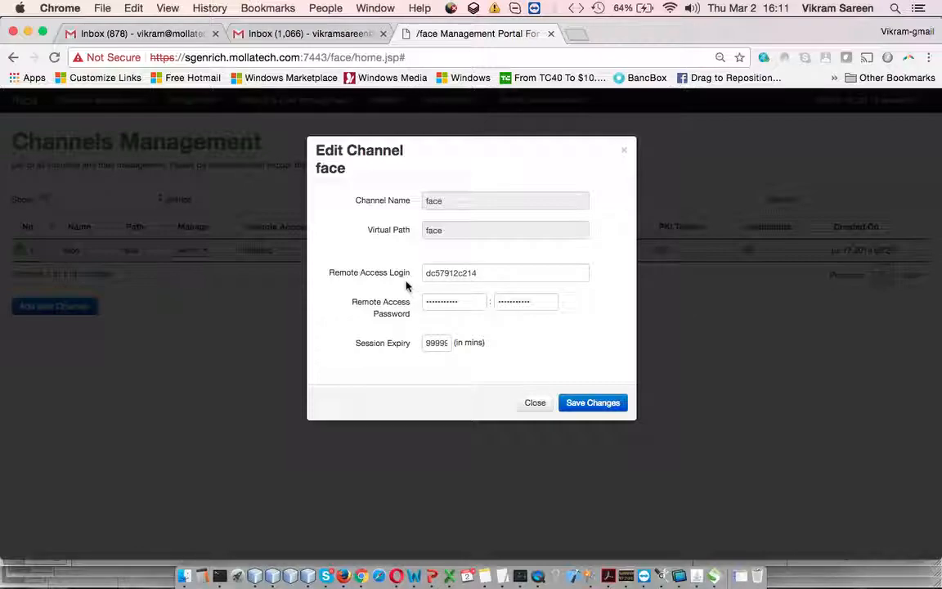
pyautogui.doubleClick(460, 277)
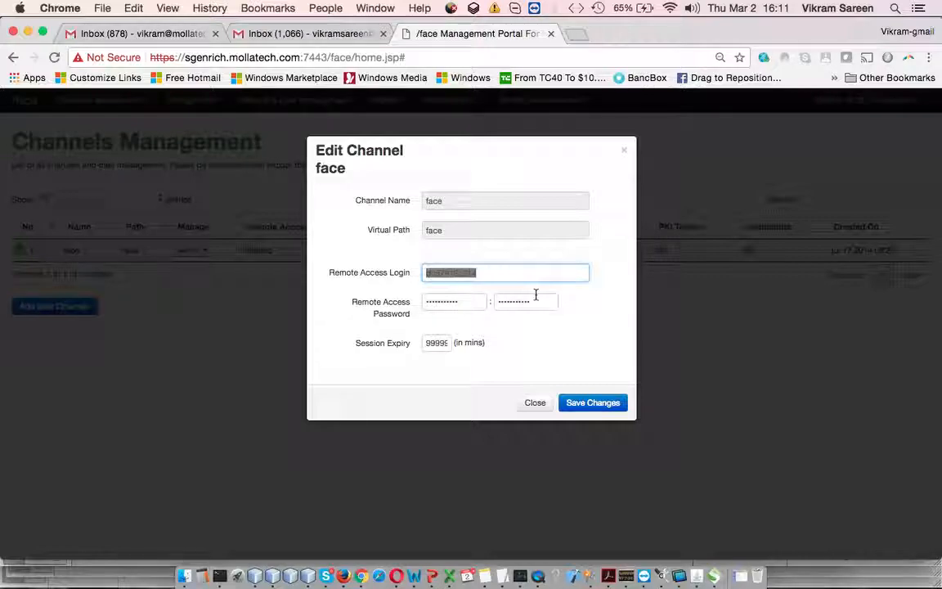
pyautogui.click(454, 304)
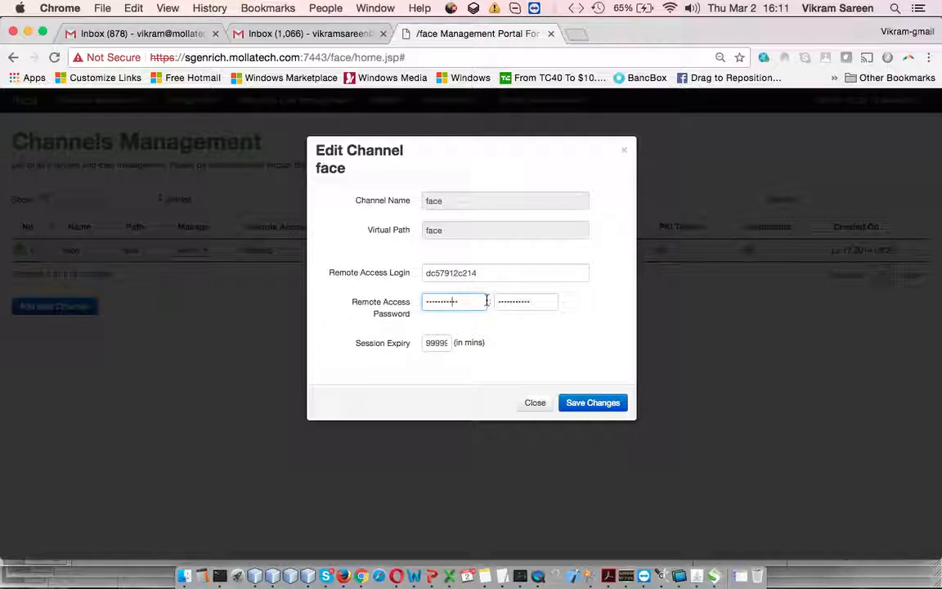
pyautogui.moveTo(427, 343); pyautogui.dragTo(470, 343)
pyautogui.click(476, 343)
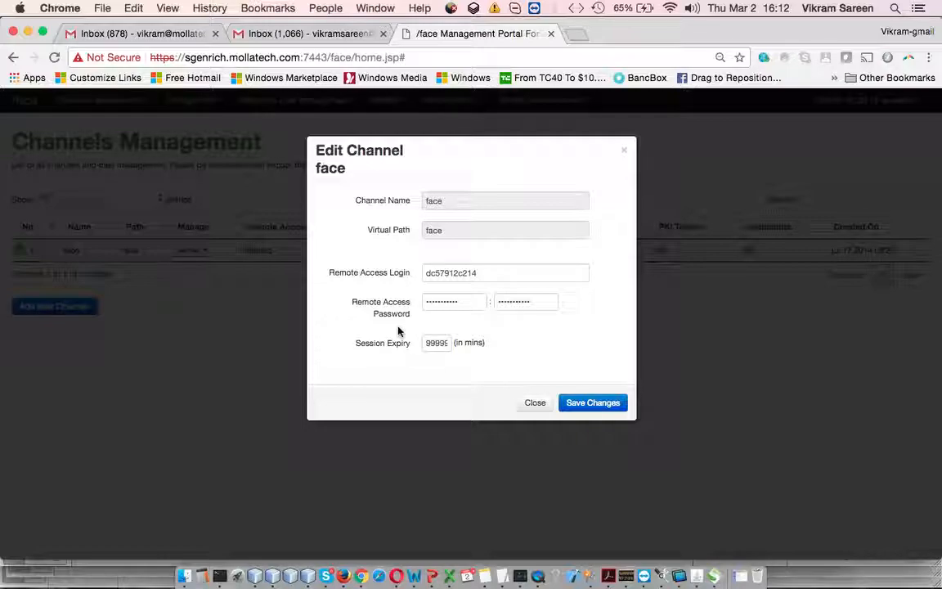
pyautogui.moveTo(428, 342); pyautogui.dragTo(468, 343)
pyautogui.click(472, 344)
pyautogui.click(533, 404)
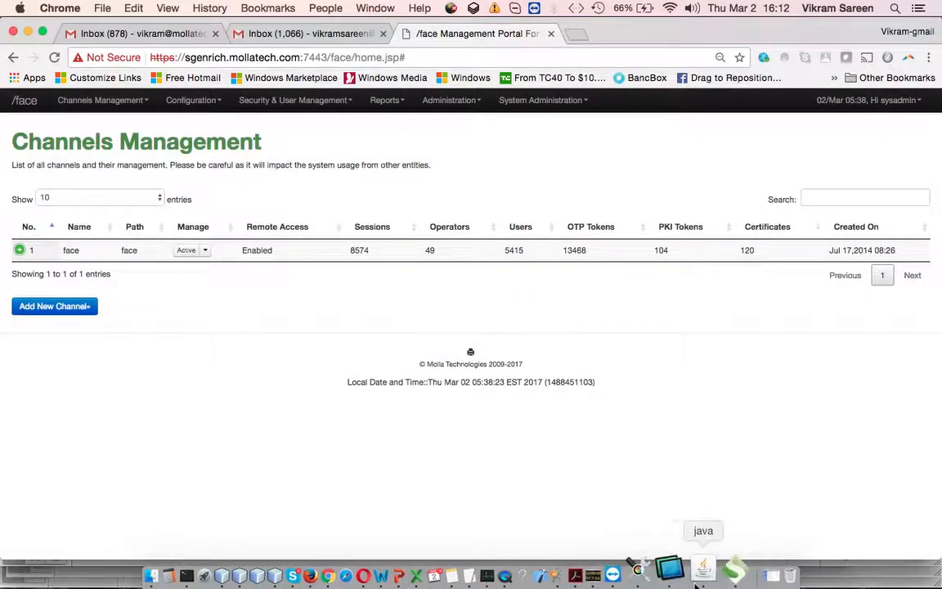
# - Switch to SoapUI, open the sgenrich.mollatech.GOOGLEToken project and expand RSSCoreInterfaceImplPortBinding, closing the starter and interface overview windows
pyautogui.click(718, 571)
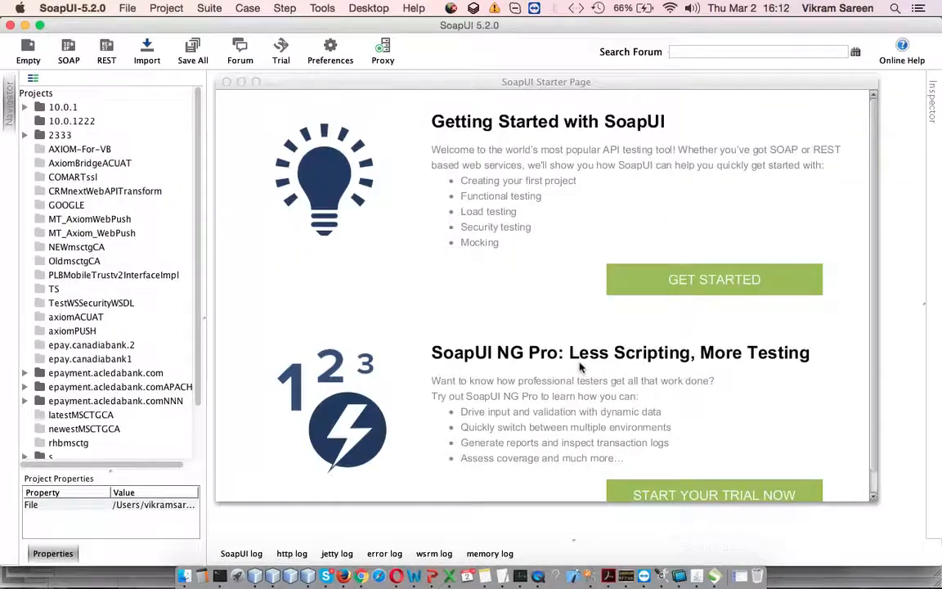
pyautogui.click(227, 82)
pyautogui.scroll(-3, 137, 368)
pyautogui.click(136, 409)
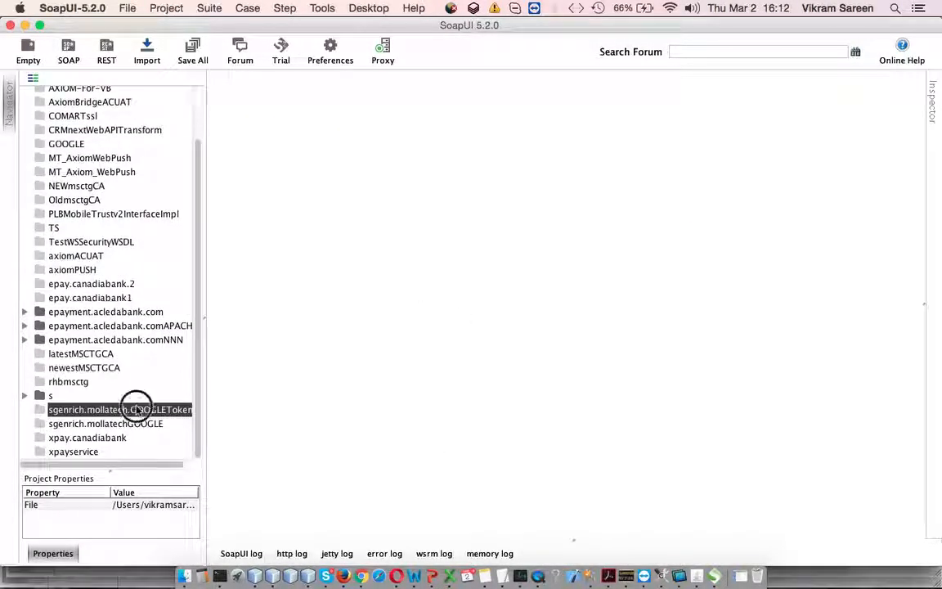
pyautogui.doubleClick(136, 409)
pyautogui.click(121, 424)
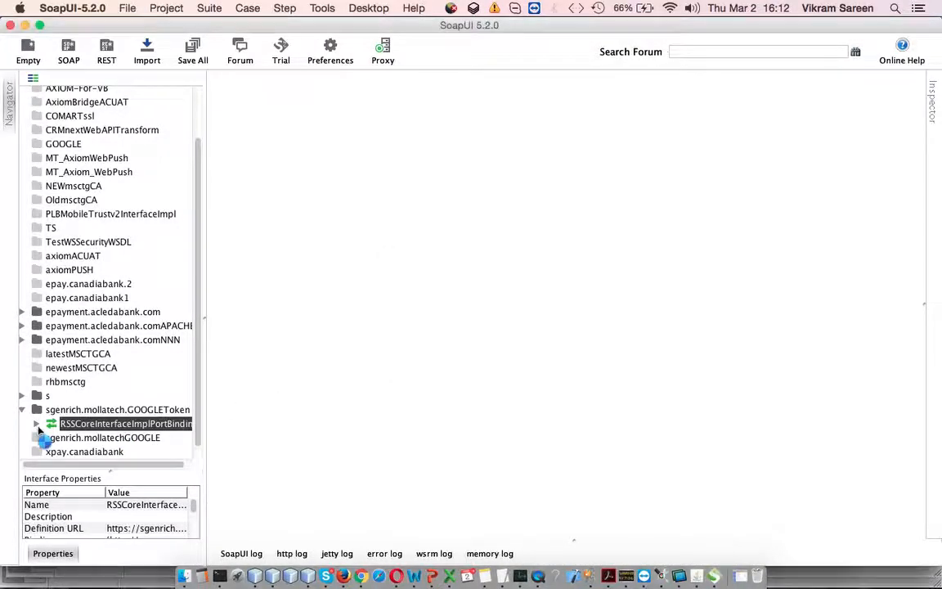
pyautogui.click(36, 425)
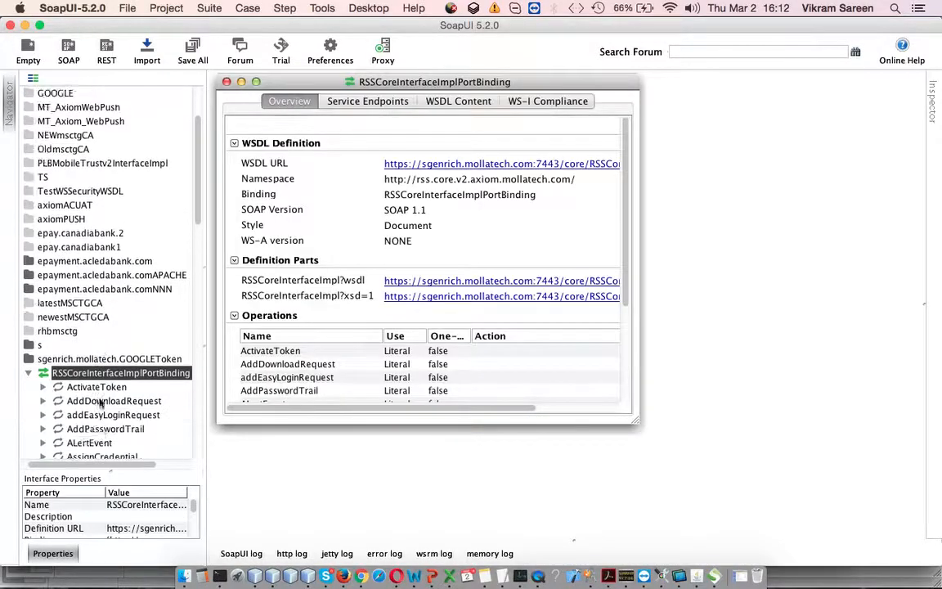
pyautogui.scroll(-3, 101, 403)
pyautogui.click(228, 83)
# - Find the OpenSession operation in the RSSCoreInterfaceImplPortBinding list and open its Request 1
pyautogui.scroll(-1, 158, 273)
pyautogui.scroll(-5, 158, 272)
pyautogui.scroll(-5, 158, 272)
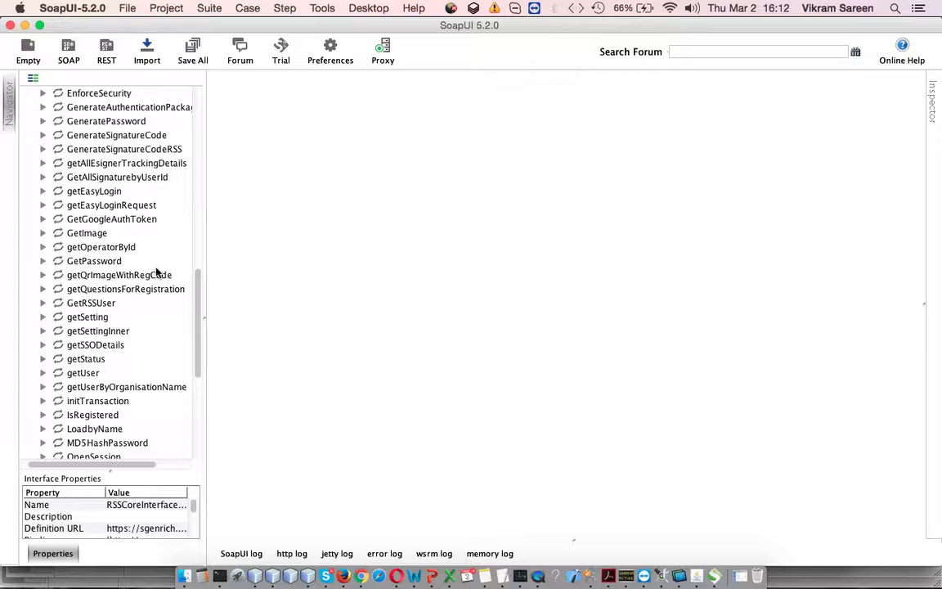
pyautogui.scroll(6, 157, 272)
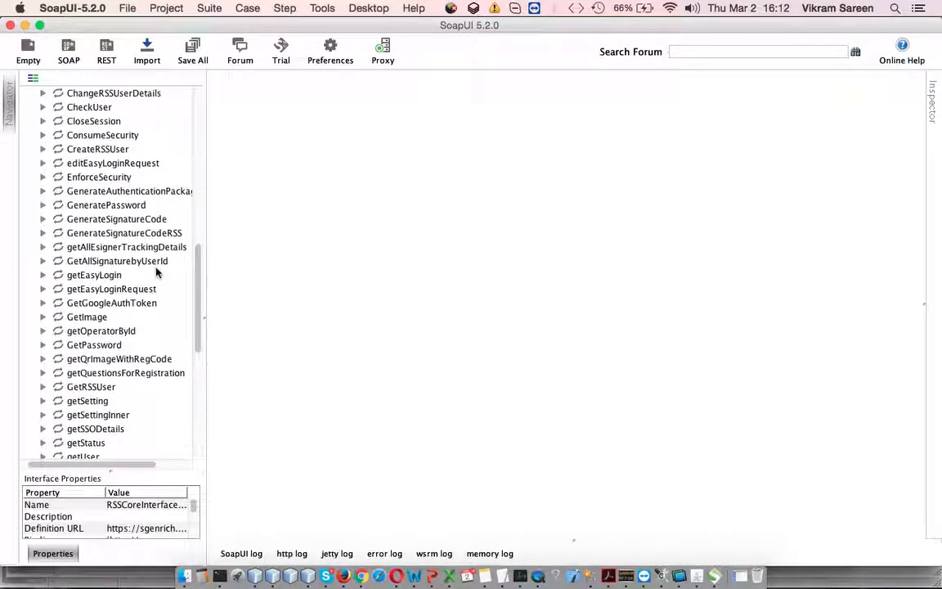
pyautogui.scroll(2, 127, 275)
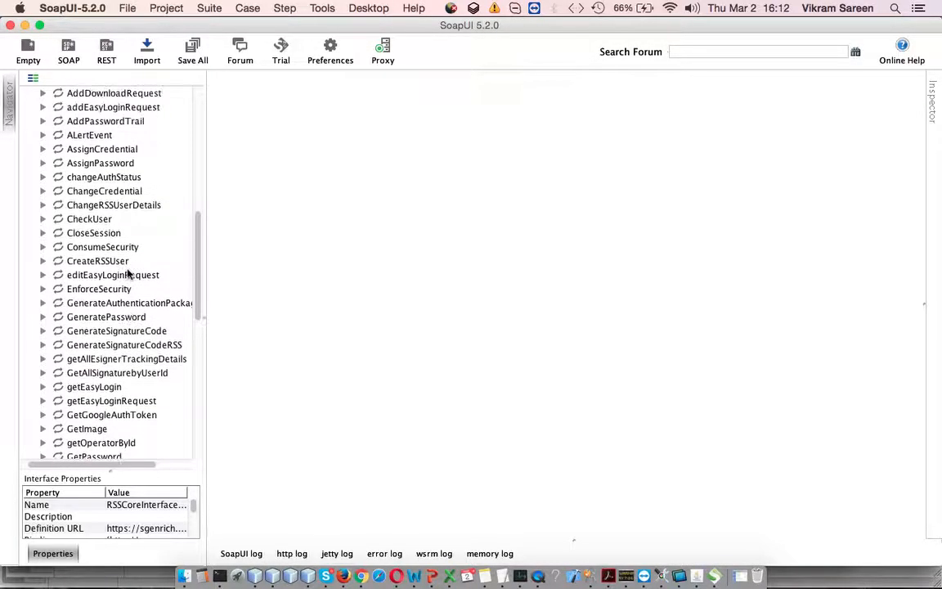
pyautogui.scroll(-3, 128, 275)
pyautogui.scroll(-5, 127, 275)
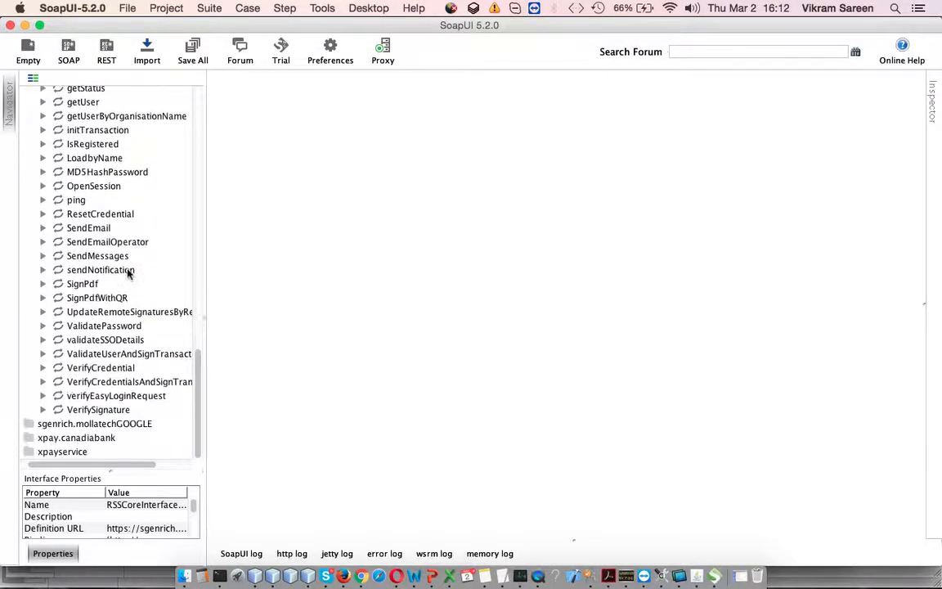
pyautogui.scroll(2, 82, 313)
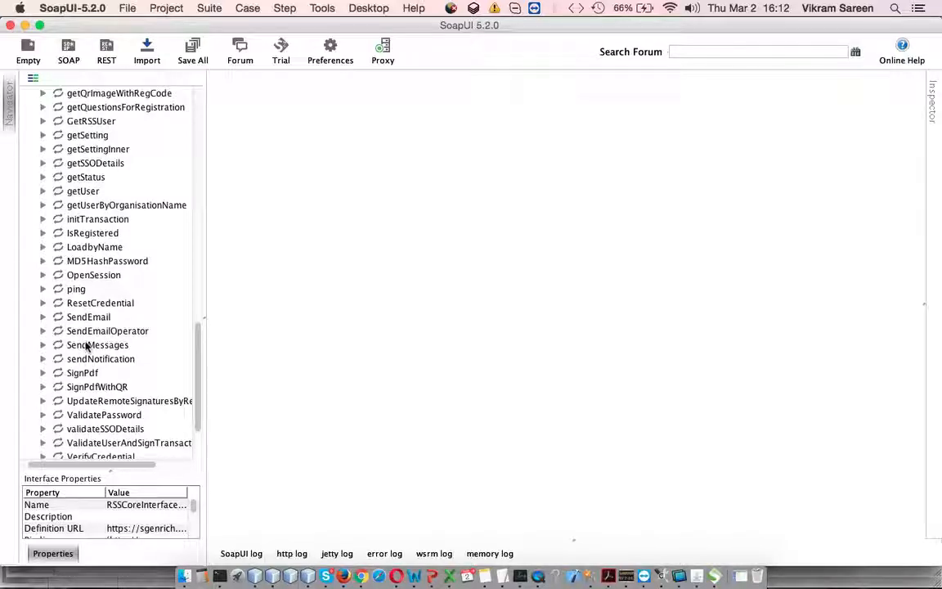
pyautogui.click(45, 276)
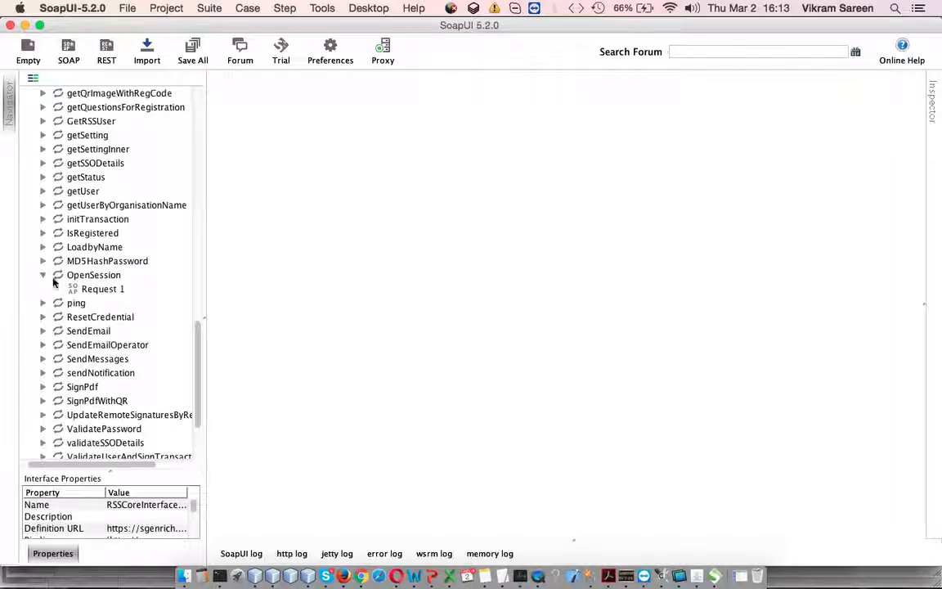
pyautogui.doubleClick(96, 288)
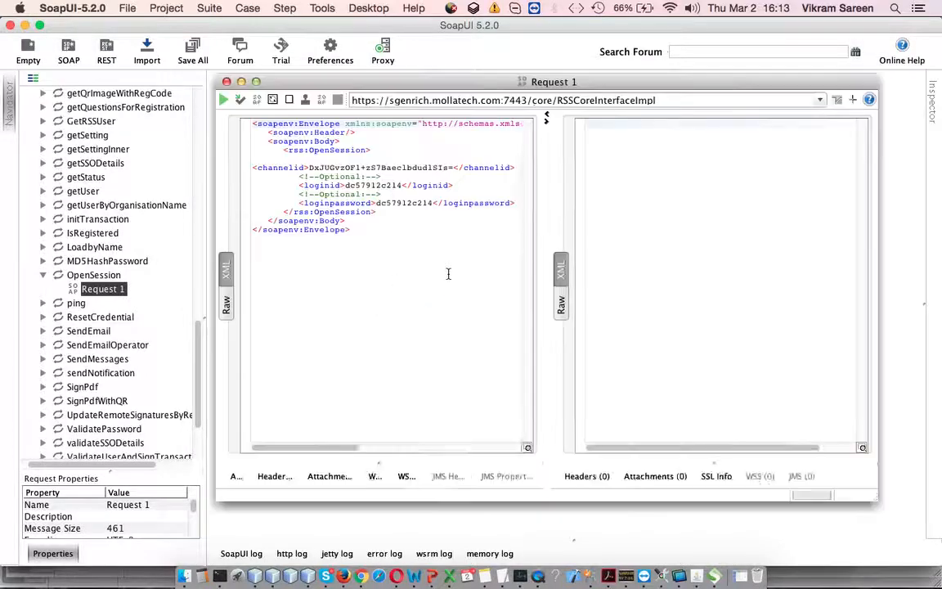
# - Change the last digit of the request's login ID to 5 and submit the OpenSession request
pyautogui.click(401, 185)
pyautogui.press('BackSpace')
pyautogui.write('5')
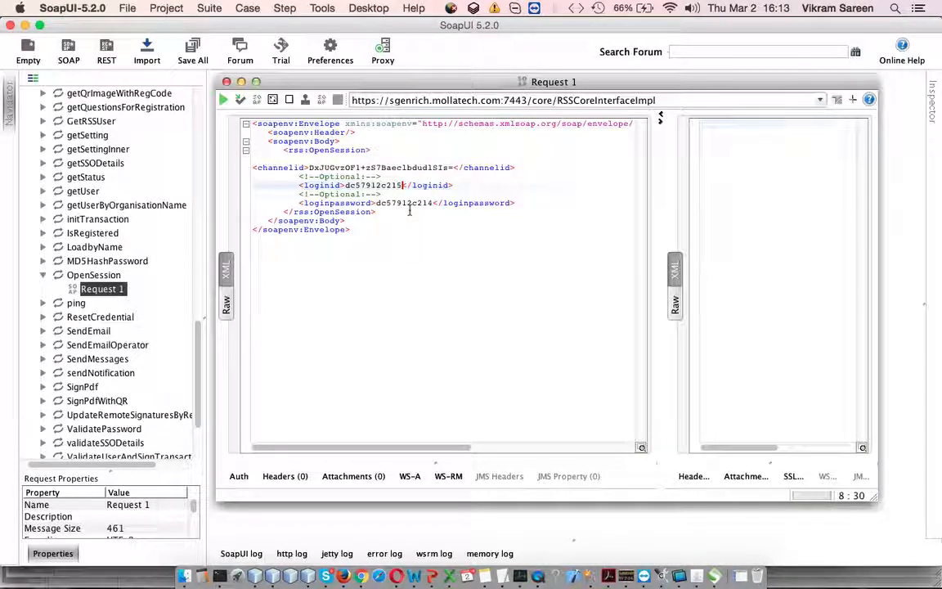
pyautogui.click(223, 99)
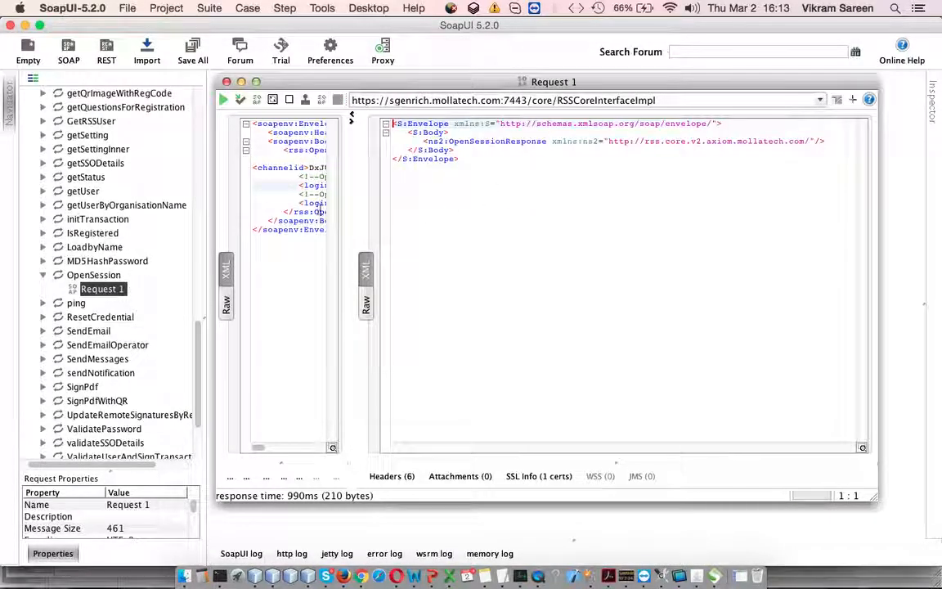
# - Set the last digit of the request's login ID to 4 and submit the OpenSession request again
pyautogui.click(313, 203)
pyautogui.click(401, 186)
pyautogui.press('BackSpace')
pyautogui.write('4</loginid>')
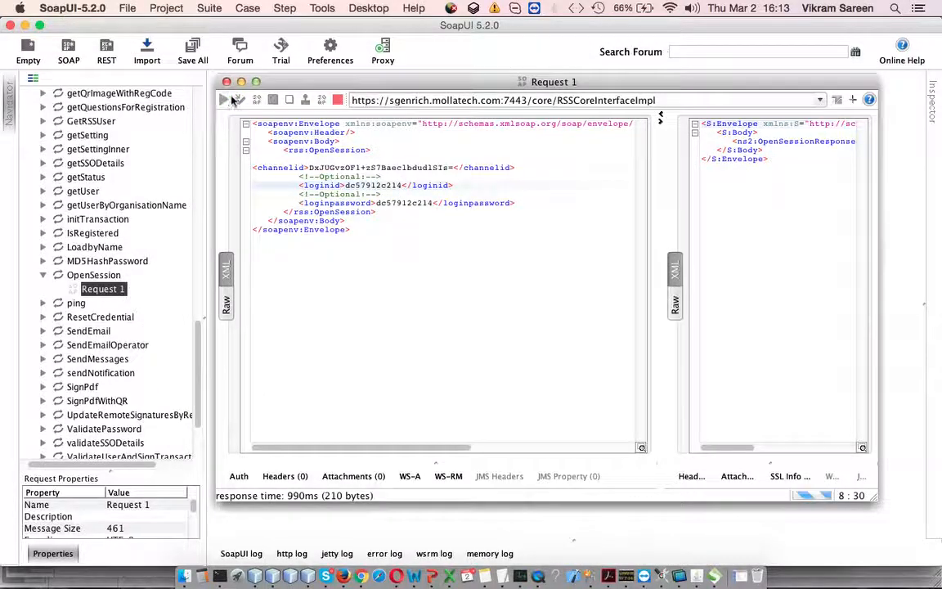
pyautogui.click(223, 100)
# - Highlight the session ID in the return element of the OpenSession response
pyautogui.moveTo(480, 150); pyautogui.dragTo(623, 150)
pyautogui.click(622, 189)
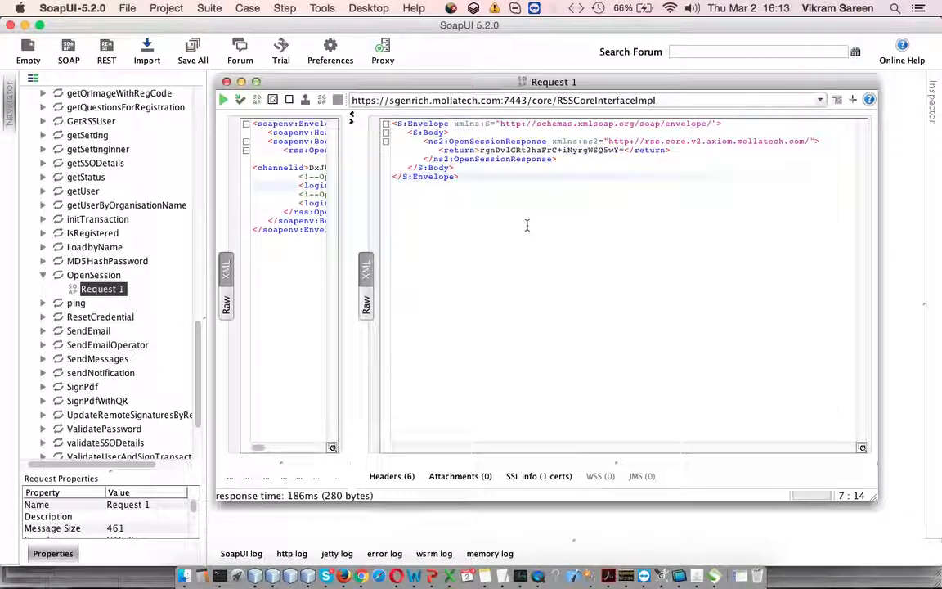
pyautogui.moveTo(480, 150); pyautogui.dragTo(623, 150)
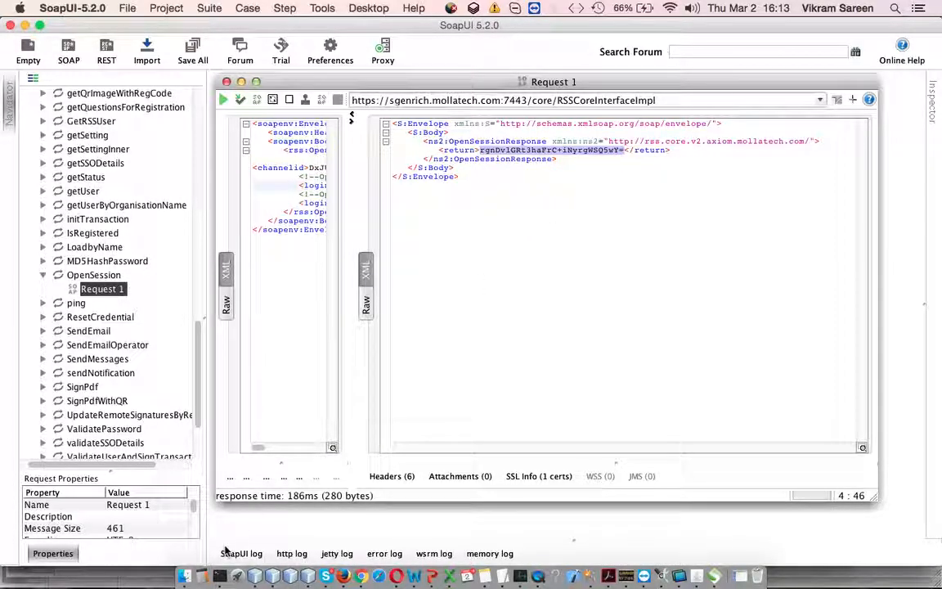
# - Switch to Chrome, enter 5 minutes as the face channel's session expiry, and close the edit form without saving
pyautogui.click(361, 576)
pyautogui.click(205, 250)
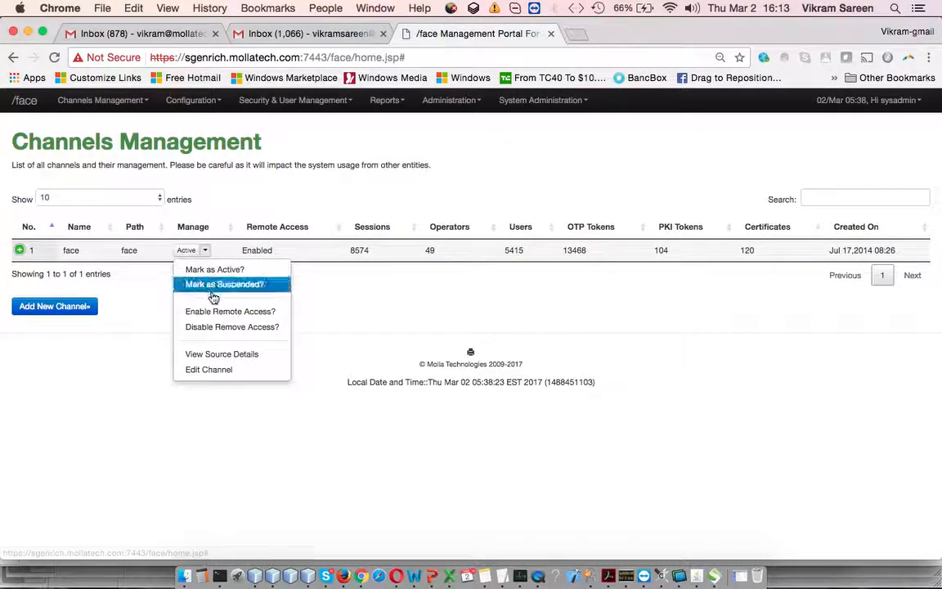
pyautogui.click(215, 370)
pyautogui.doubleClick(435, 347)
pyautogui.write('5')
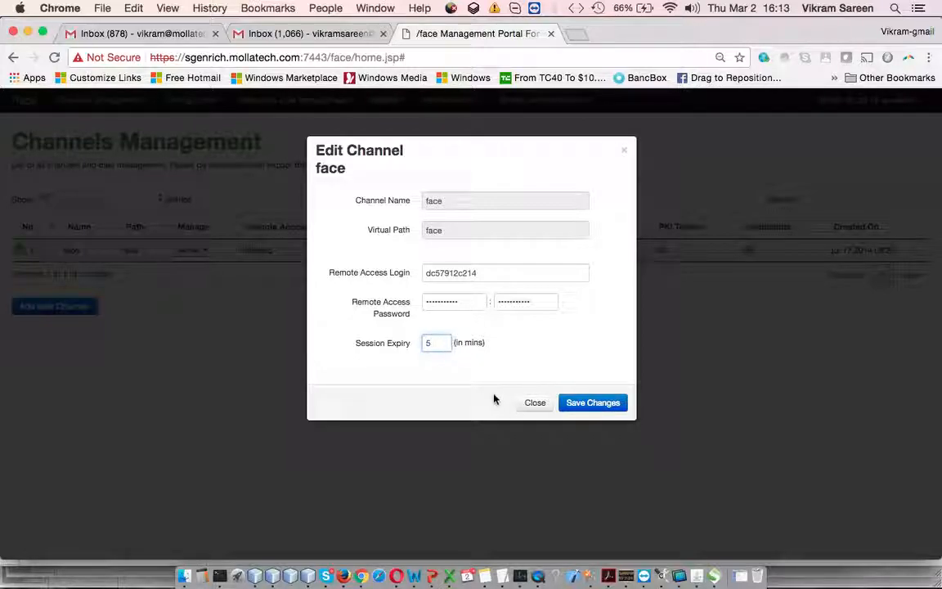
pyautogui.click(534, 413)
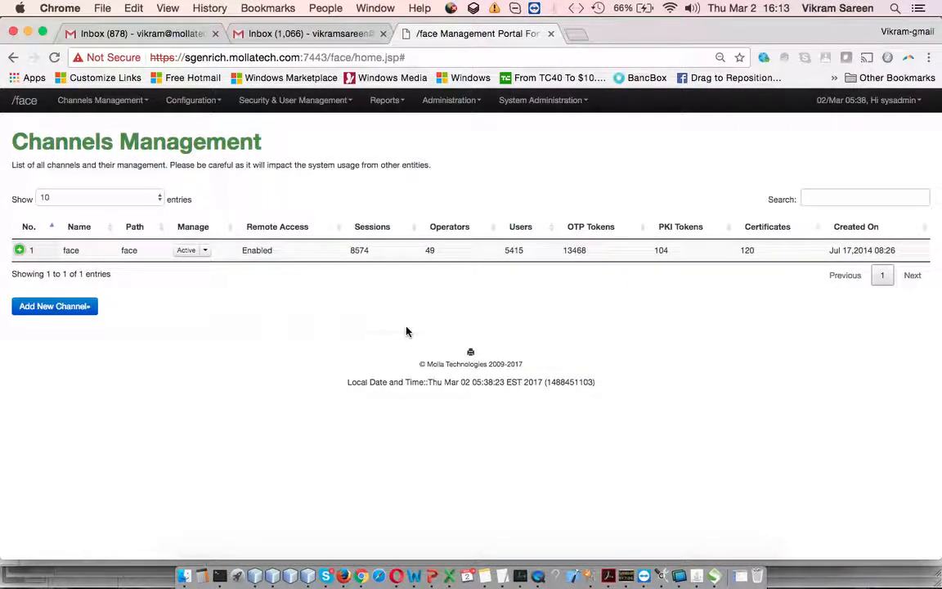
# - Open the face channel's source details and highlight its Channel Id
pyautogui.click(204, 251)
pyautogui.click(217, 353)
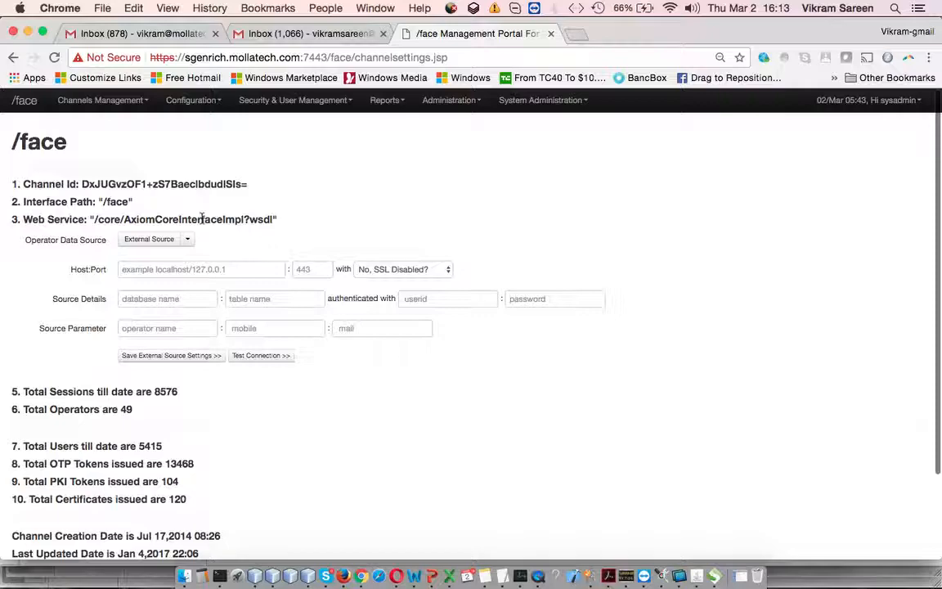
pyautogui.moveTo(83, 185); pyautogui.dragTo(265, 185)
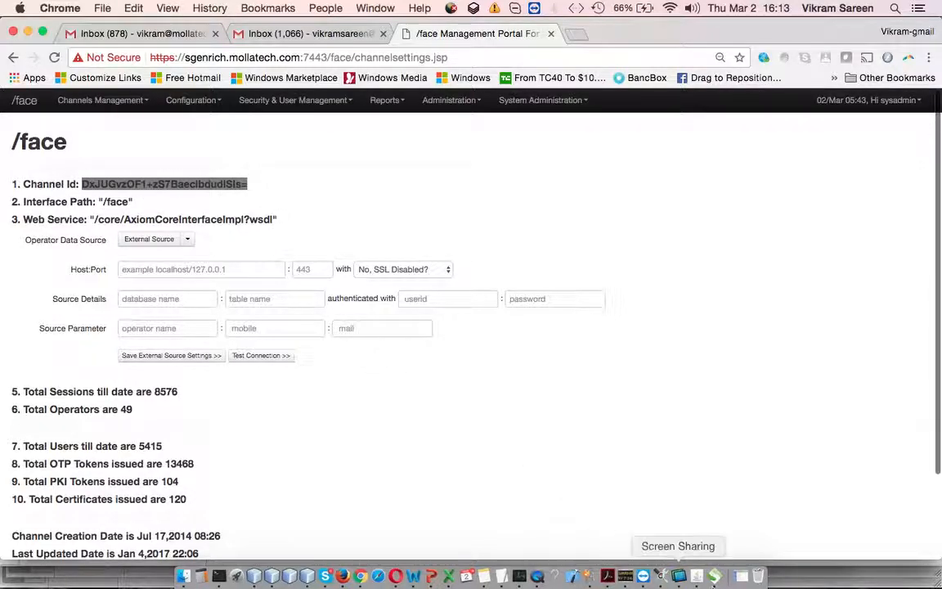
# - Switch to SoapUI, widen the request pane and highlight the channelid value in the OpenSession request
pyautogui.click(714, 576)
pyautogui.moveTo(354, 206); pyautogui.dragTo(626, 189)
pyautogui.moveTo(309, 170); pyautogui.dragTo(452, 171)
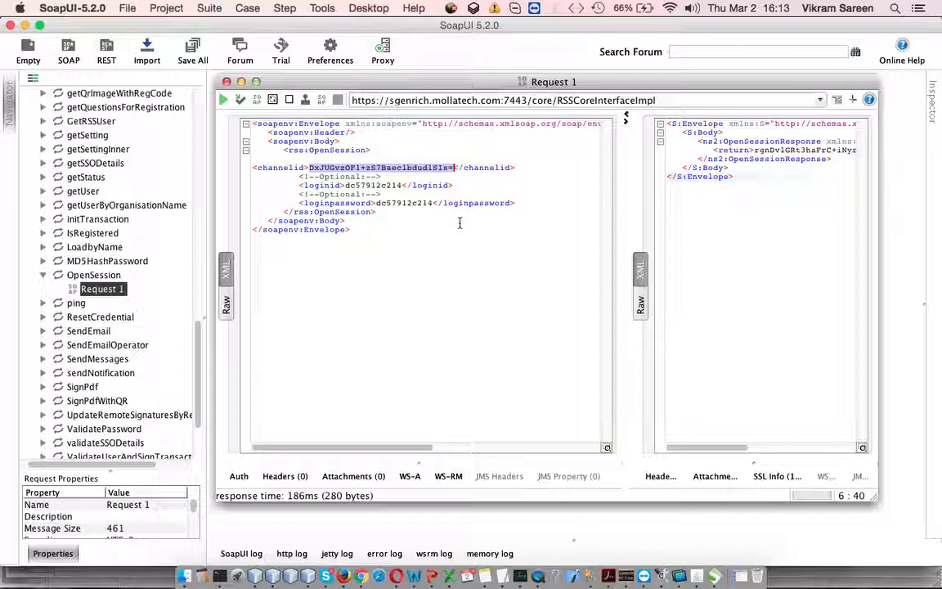
# - Return to Chrome and highlight the face channel's ID, interface path and web service path one after another
pyautogui.press('super+Tab')
pyautogui.click(67, 180)
pyautogui.click(37, 188)
pyautogui.moveTo(37, 188); pyautogui.dragTo(223, 189)
pyautogui.click(219, 191)
pyautogui.moveTo(49, 201); pyautogui.dragTo(165, 202)
pyautogui.click(148, 201)
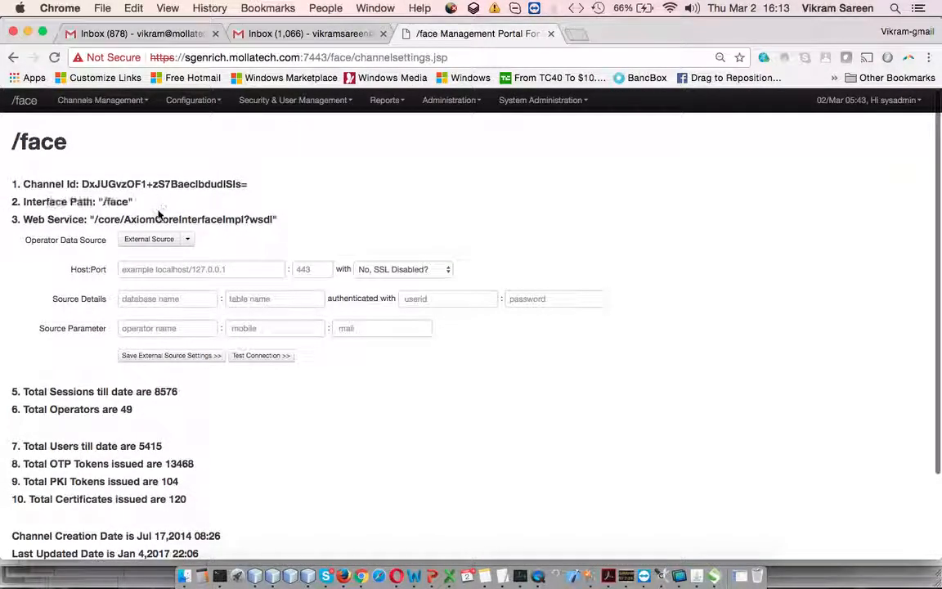
pyautogui.moveTo(93, 219); pyautogui.dragTo(270, 222)
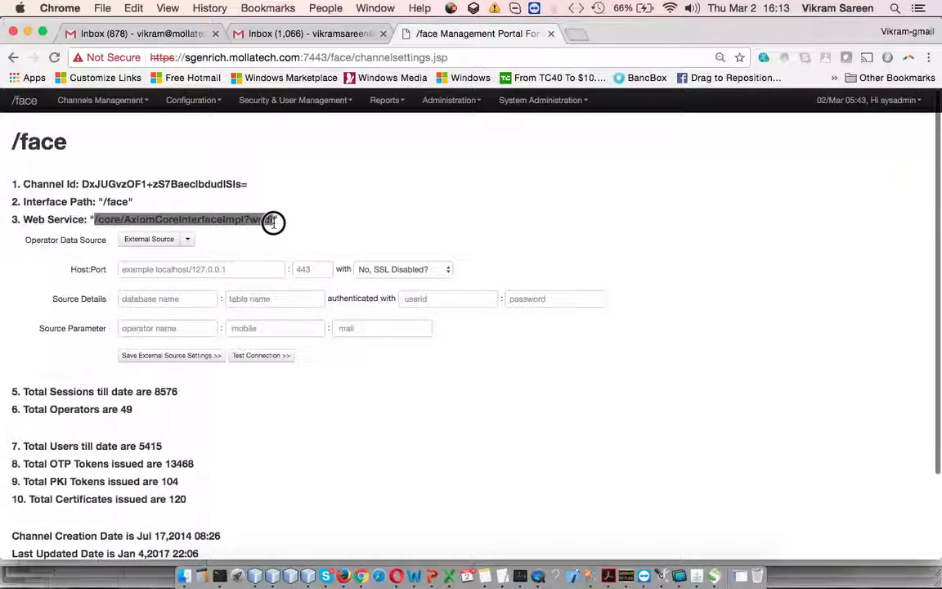
pyautogui.click(270, 220)
# - Highlight the session, operator, user, token and certificate totals in the face channel's details
pyautogui.scroll(-3, 216, 366)
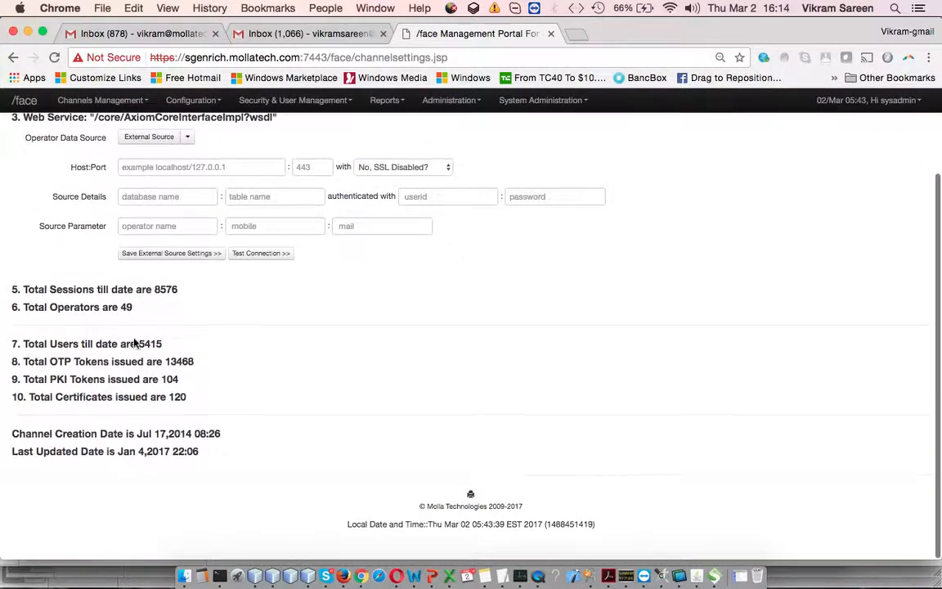
pyautogui.moveTo(12, 286); pyautogui.dragTo(231, 406)
pyautogui.click(245, 397)
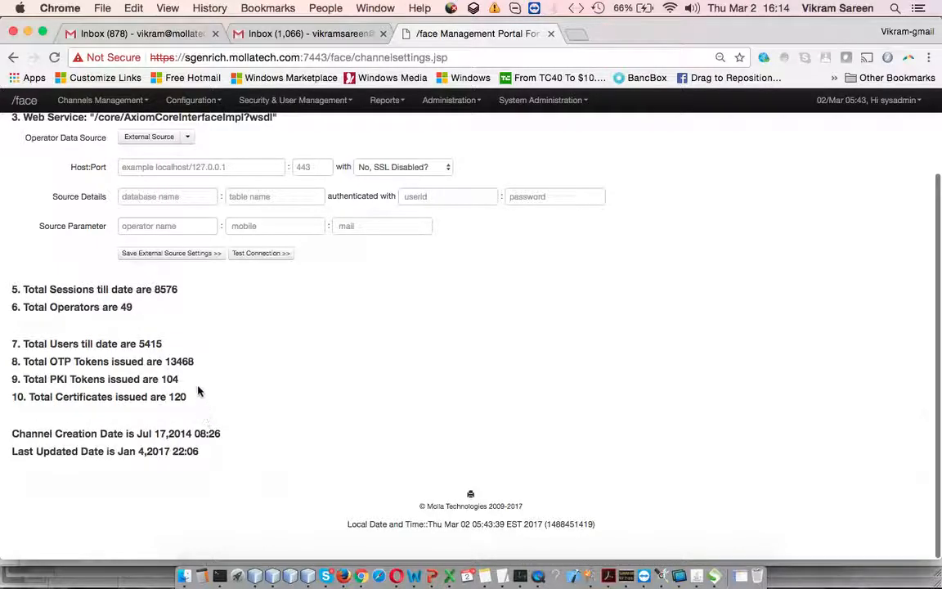
# - Highlight the Web Service line and set the Operator Data Source to Internal Source
pyautogui.scroll(5, 256, 396)
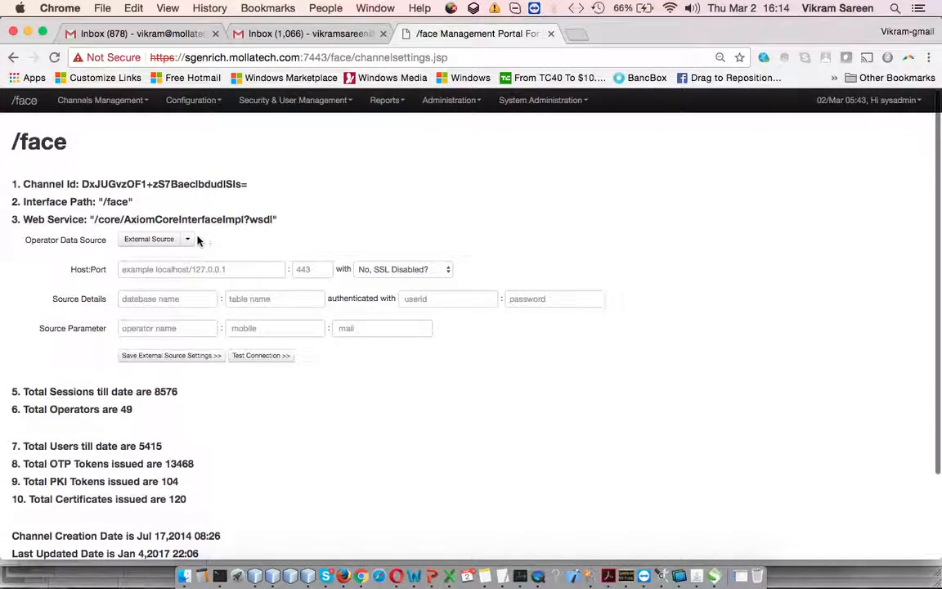
pyautogui.click(20, 218)
pyautogui.moveTo(21, 218); pyautogui.dragTo(301, 216)
pyautogui.click(311, 217)
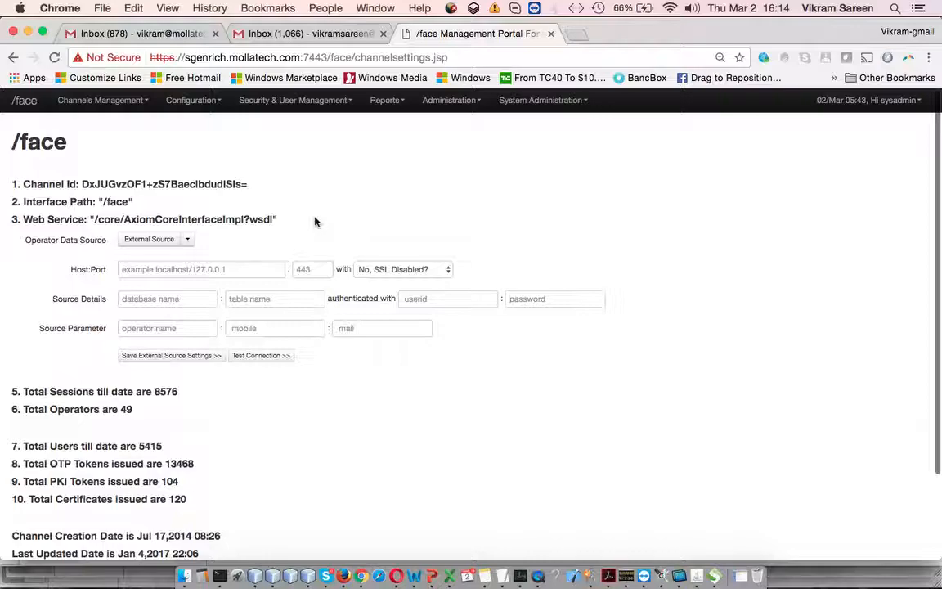
pyautogui.click(188, 240)
pyautogui.click(170, 256)
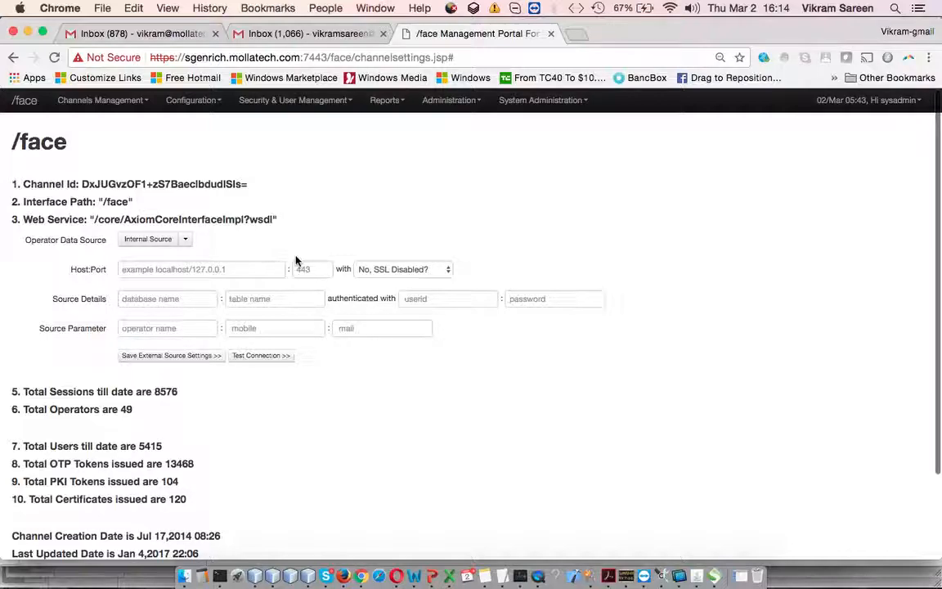
# - Go through the host and port fields and the SSL options of the operator data source, leaving SSL disabled
pyautogui.click(263, 271)
pyautogui.click(319, 270)
pyautogui.click(384, 270)
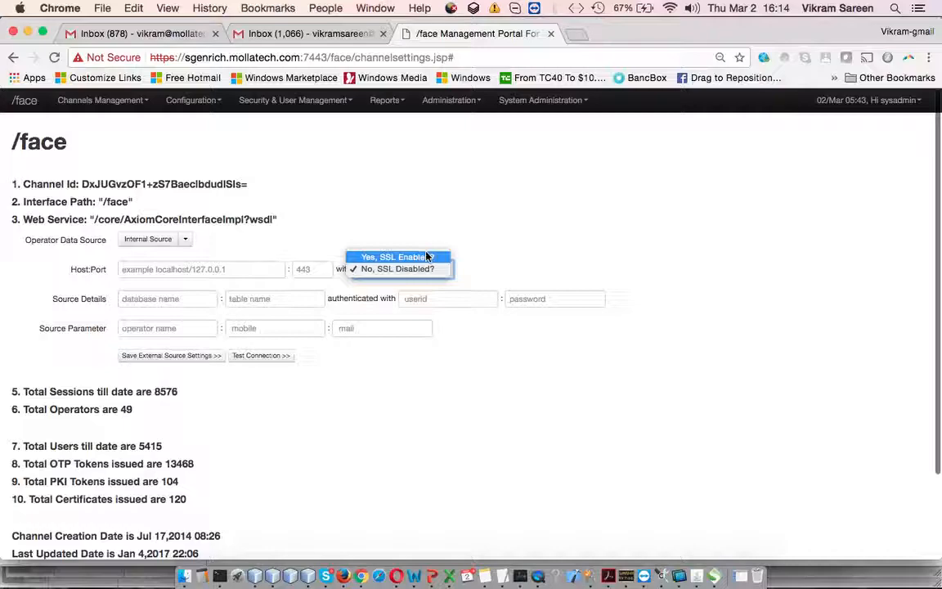
pyautogui.click(513, 266)
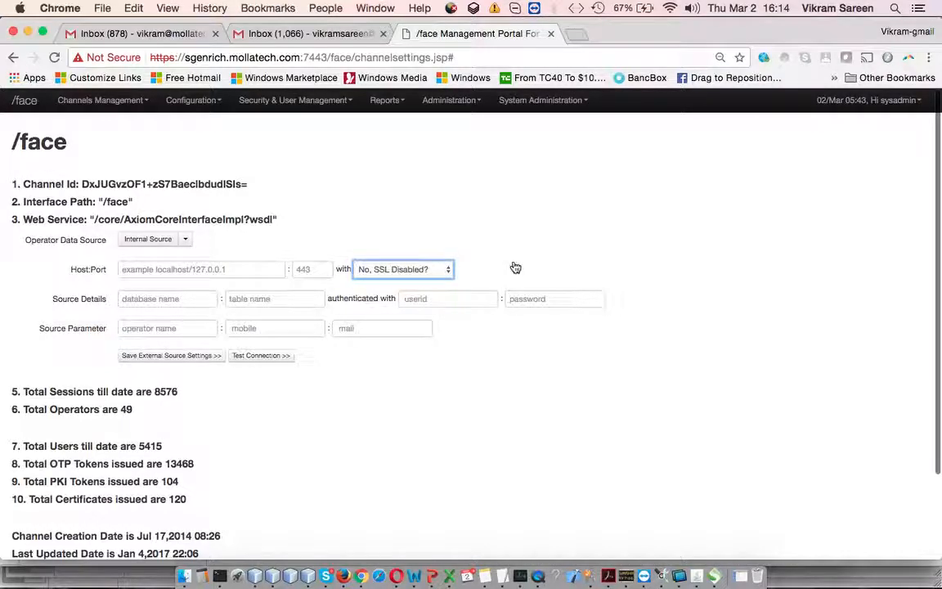
# - Go through the database name, table name, userid, password and operator name fields without filling them in
pyautogui.click(164, 304)
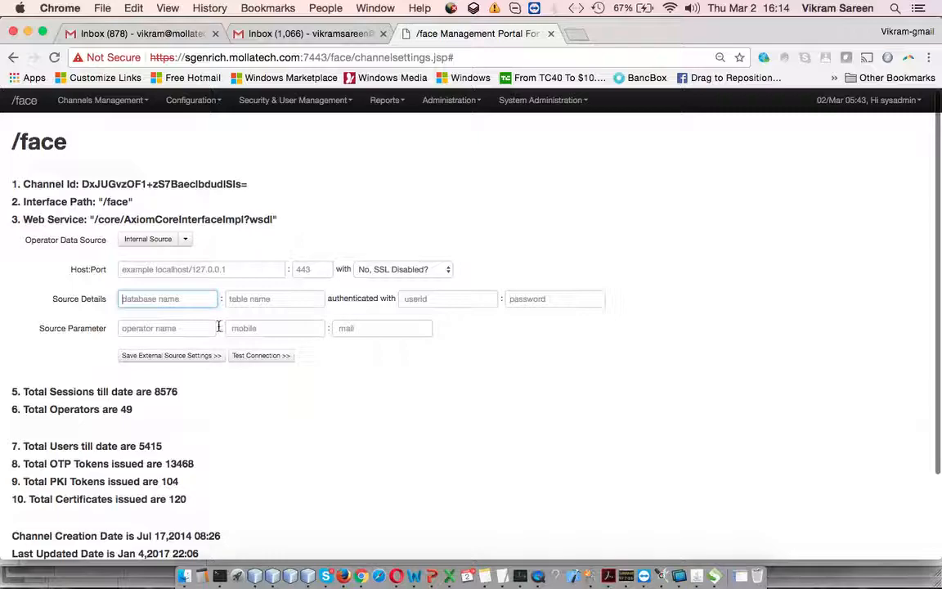
pyautogui.click(165, 300)
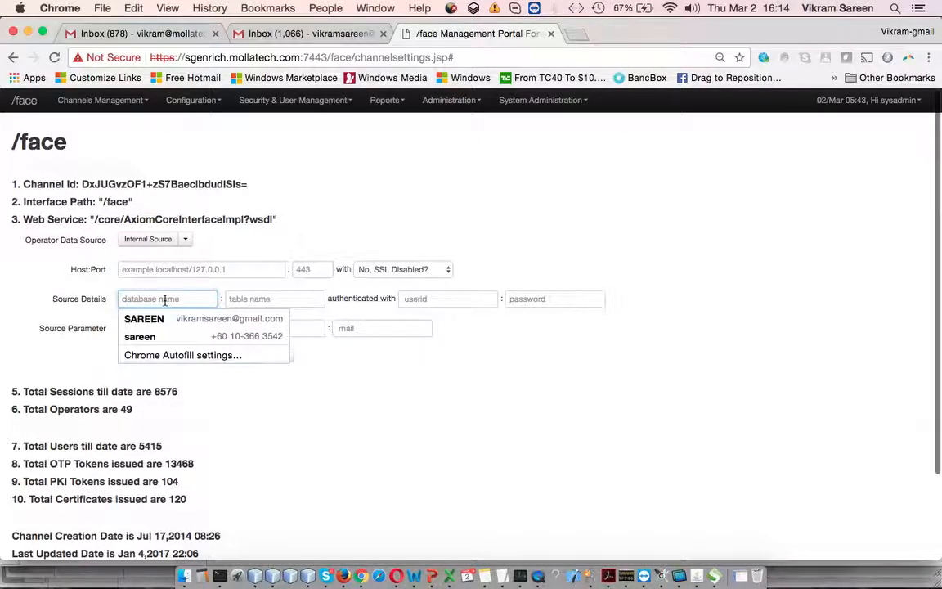
pyautogui.click(278, 300)
pyautogui.click(479, 297)
pyautogui.click(547, 299)
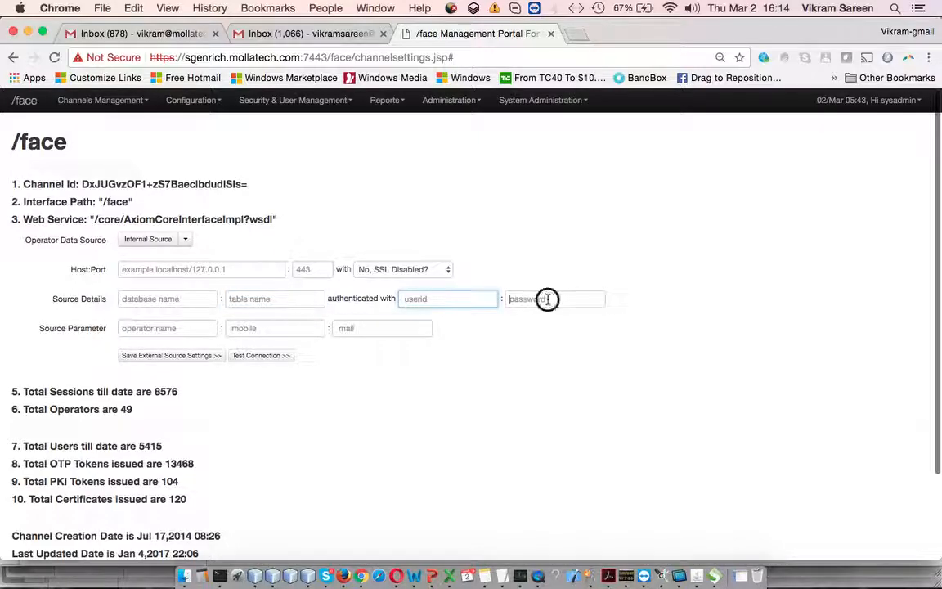
pyautogui.click(182, 330)
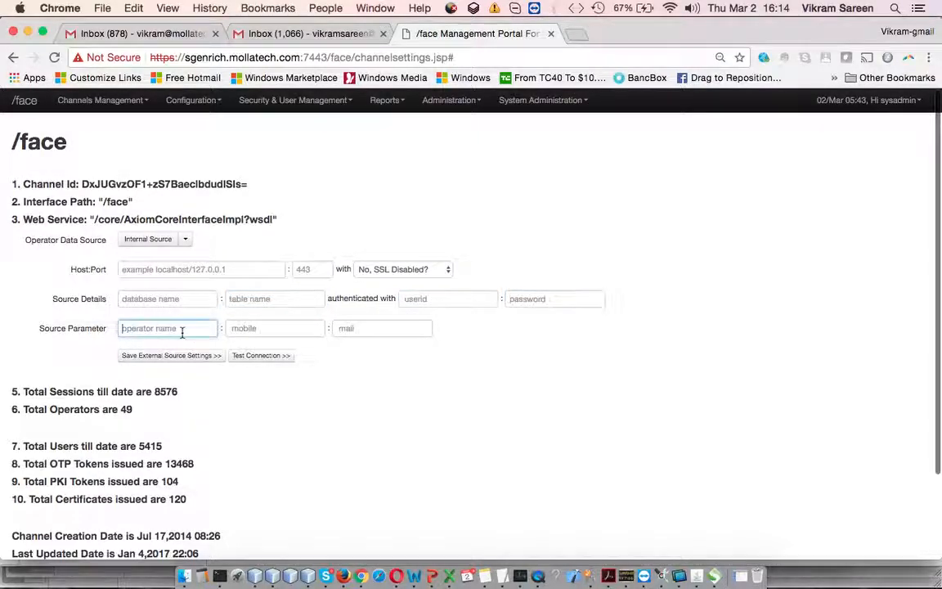
pyautogui.click(350, 373)
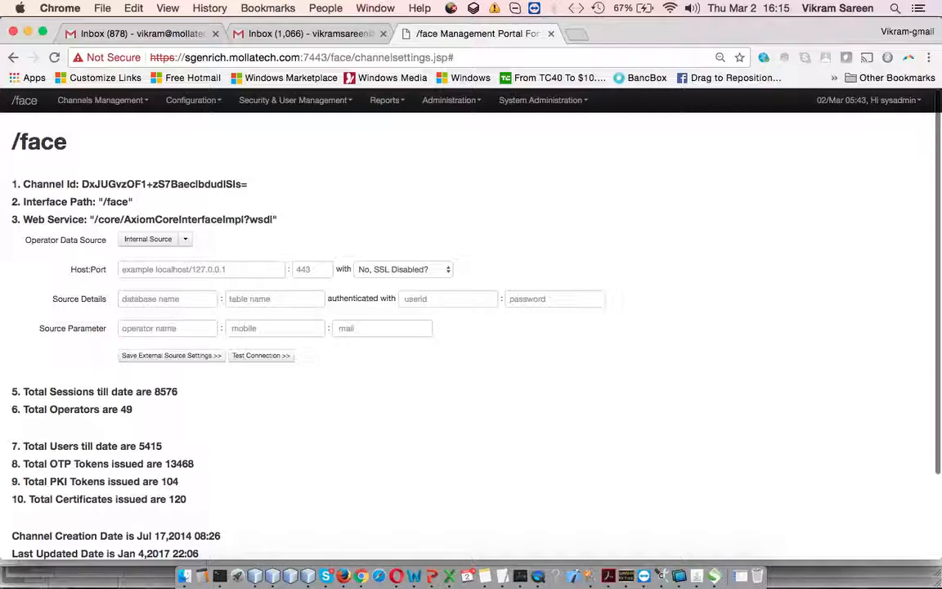
# - Fill the three Source Parameter fields in order with cname, emailid and telephone
pyautogui.click(183, 327)
pyautogui.write('canm')
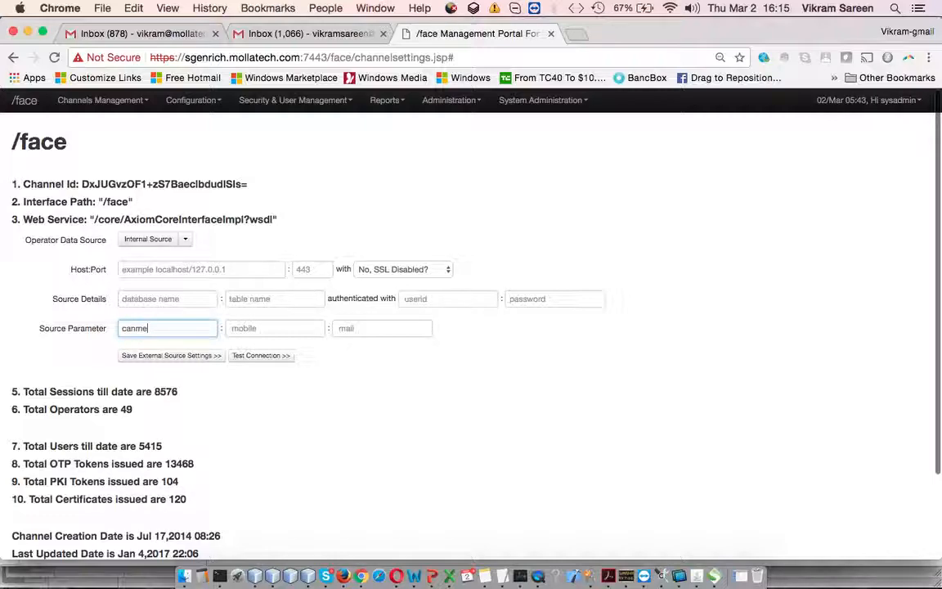
pyautogui.write('e')
pyautogui.press('Tab')
pyautogui.write('emailid')
pyautogui.press('Tab')
pyautogui.write('telep')
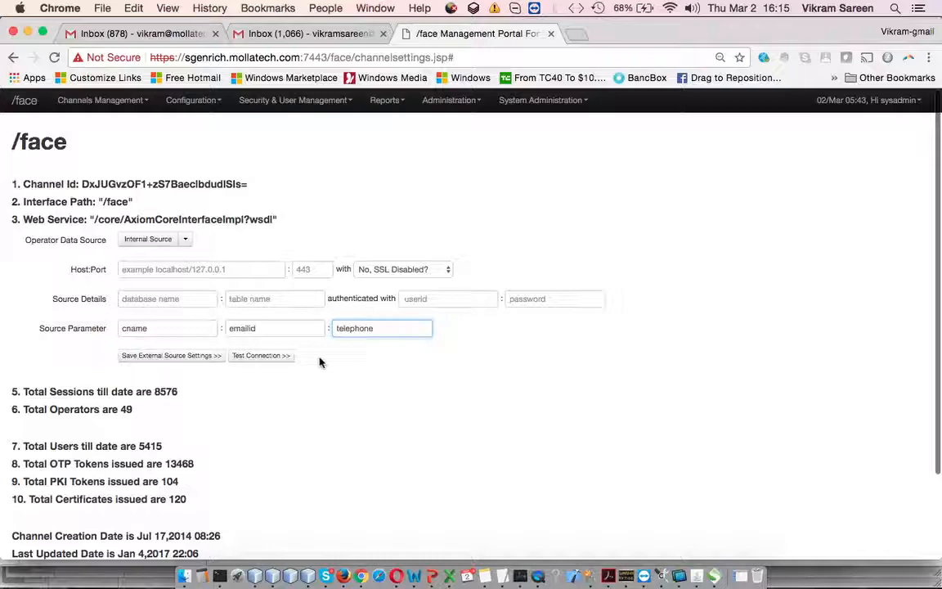
# - Check the demonstration topics slide in PowerPoint, exit the slide show and return to Chrome
pyautogui.click(431, 575)
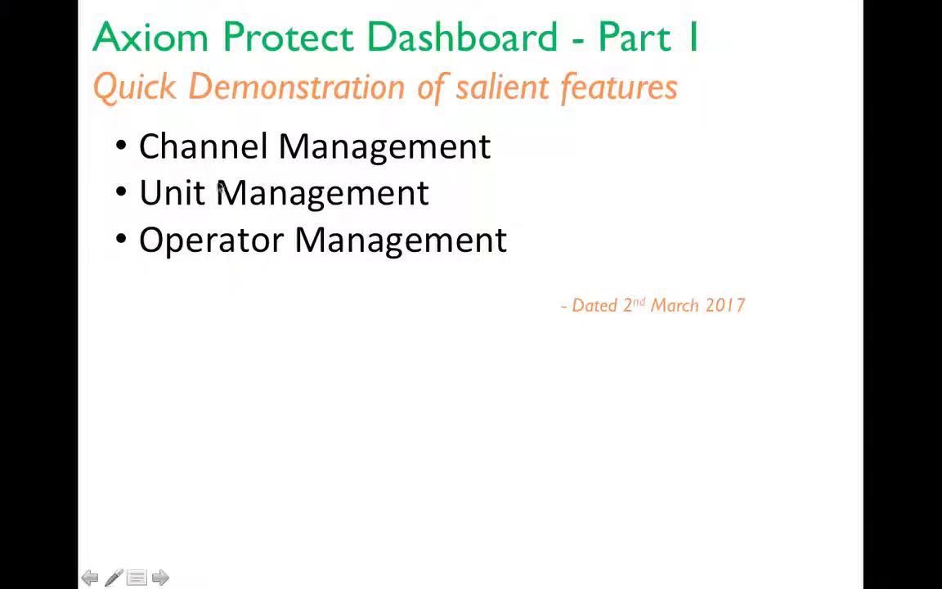
pyautogui.press('Escape')
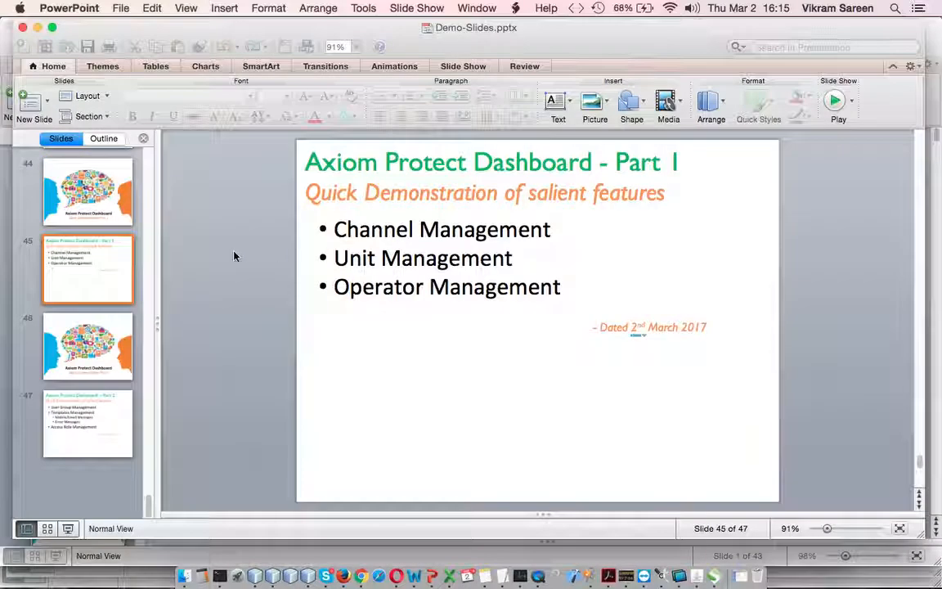
pyautogui.click(360, 574)
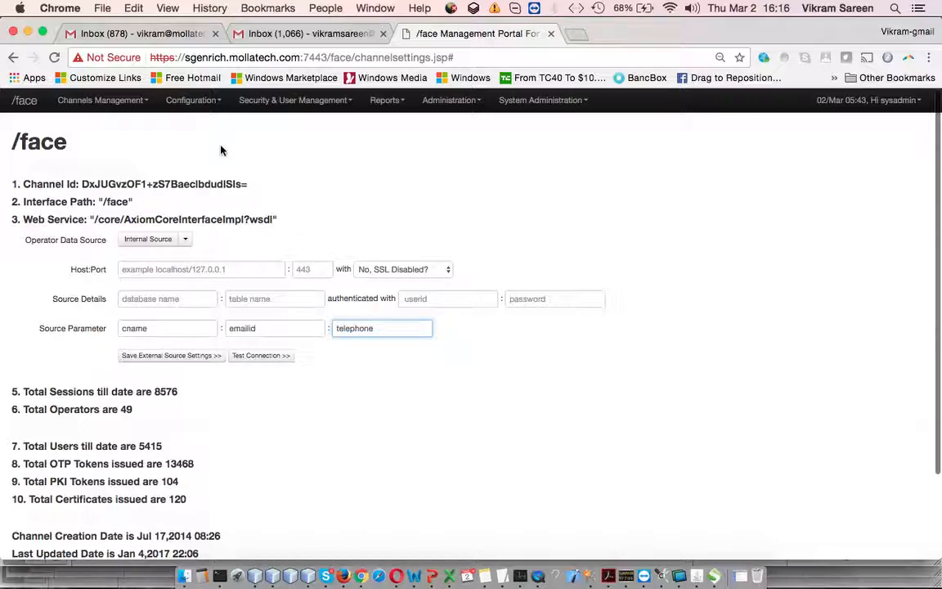
# - Open the Units Management page and look over the list of units
pyautogui.click(130, 99)
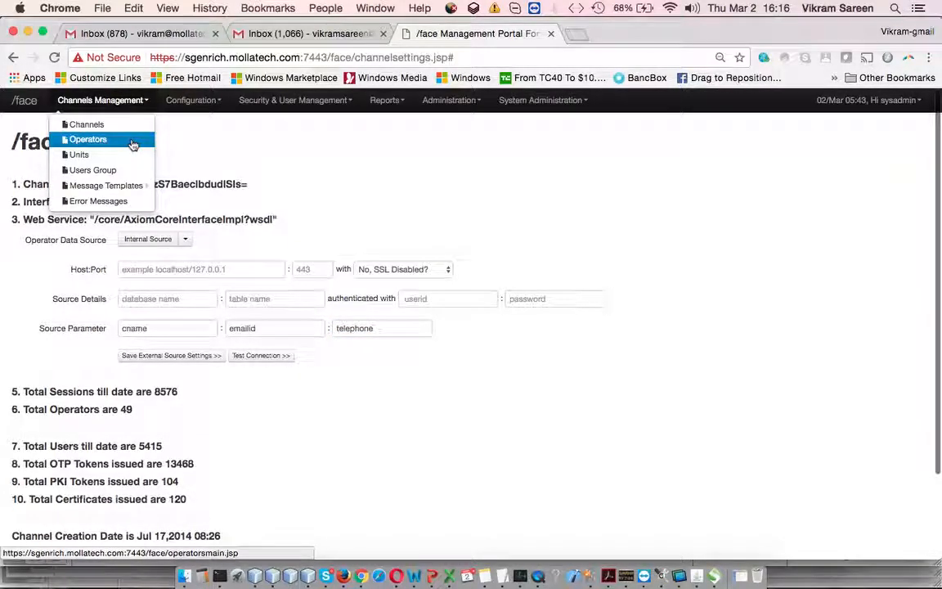
pyautogui.click(130, 154)
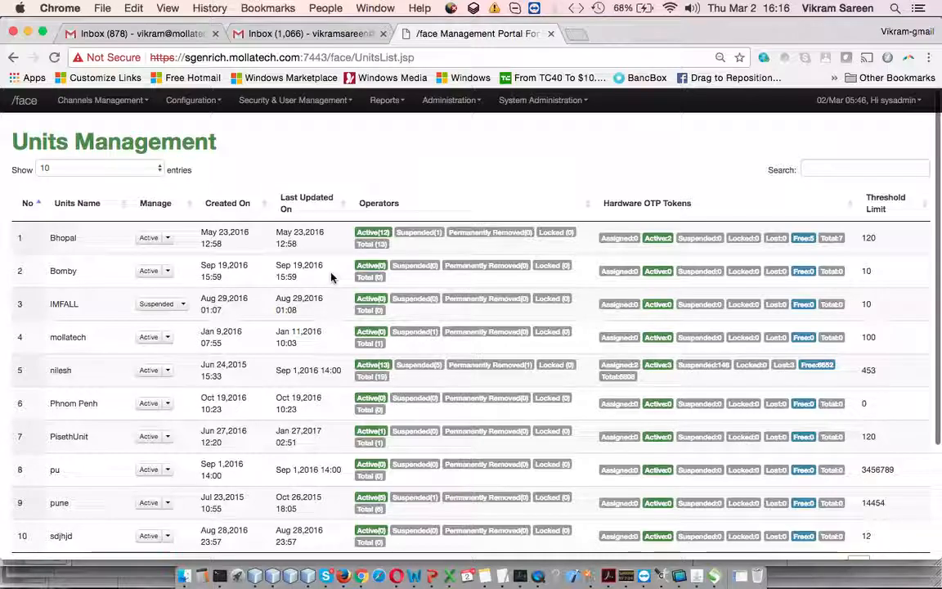
pyautogui.scroll(-2, 88, 339)
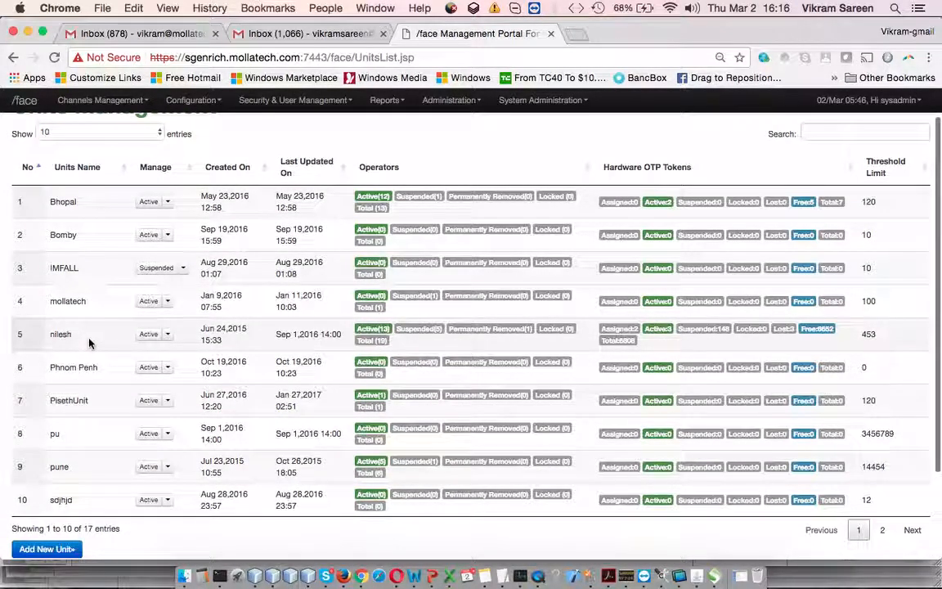
pyautogui.scroll(2, 88, 341)
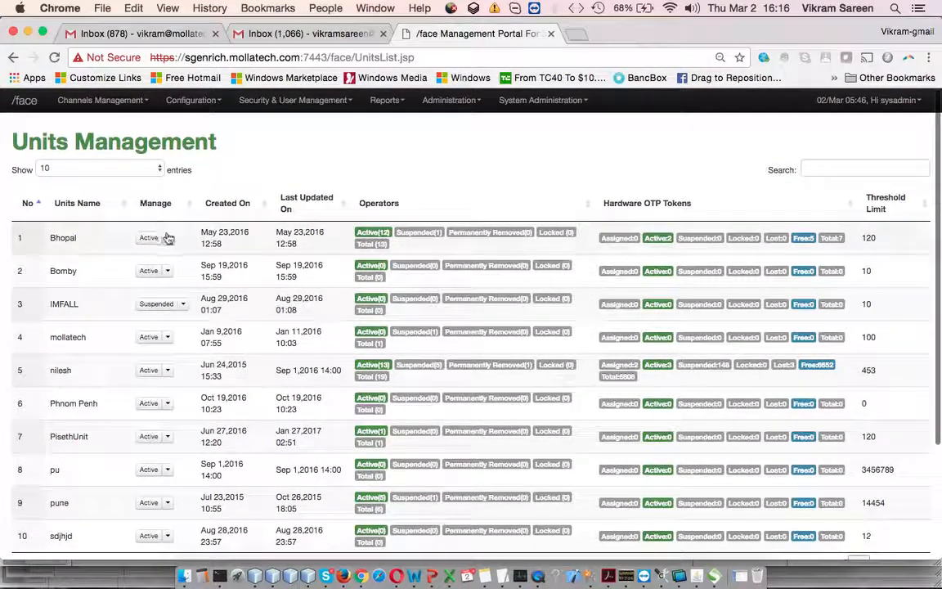
# - Try a different threshold limit for the Bhopal unit in its details and close the form without saving
pyautogui.click(166, 237)
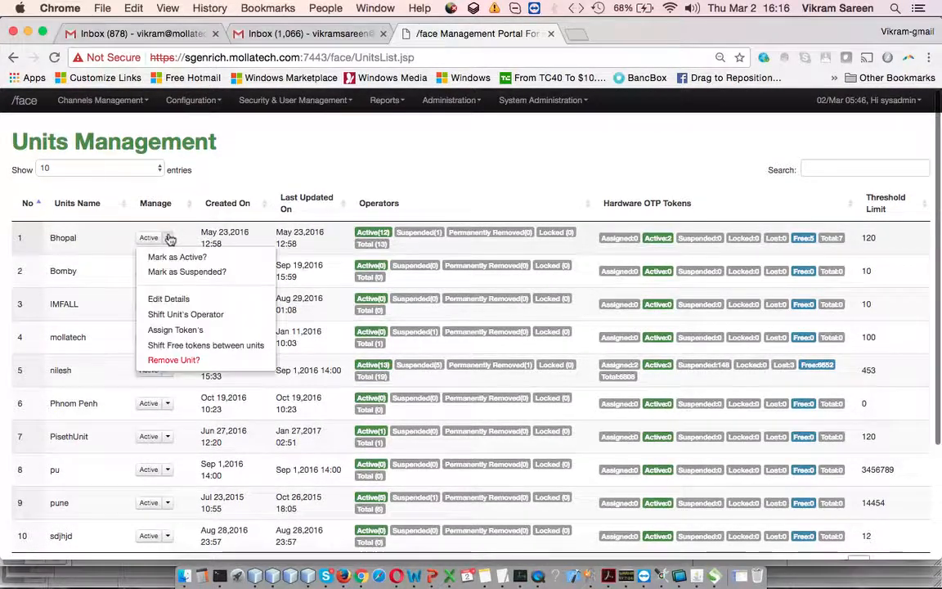
pyautogui.click(234, 299)
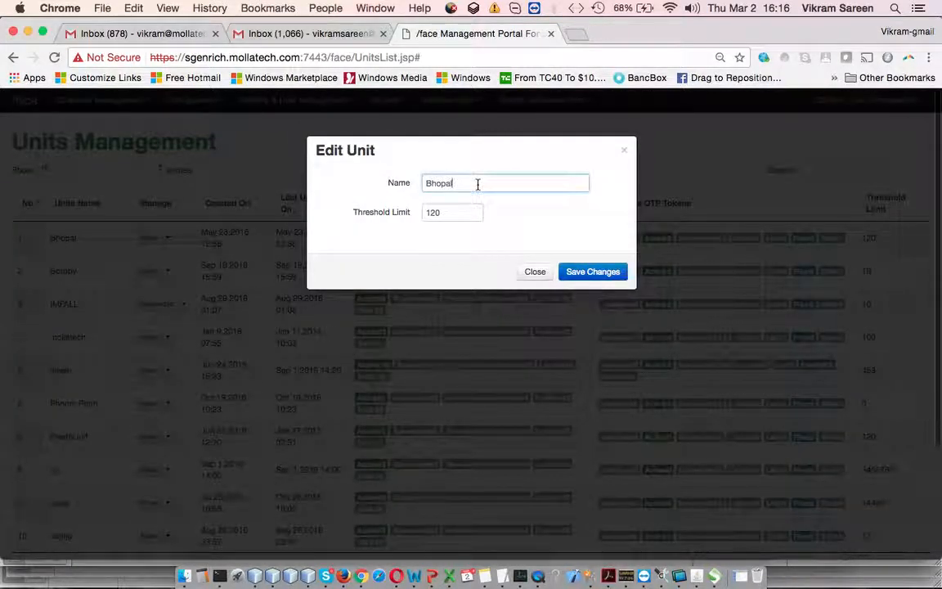
pyautogui.click(461, 213)
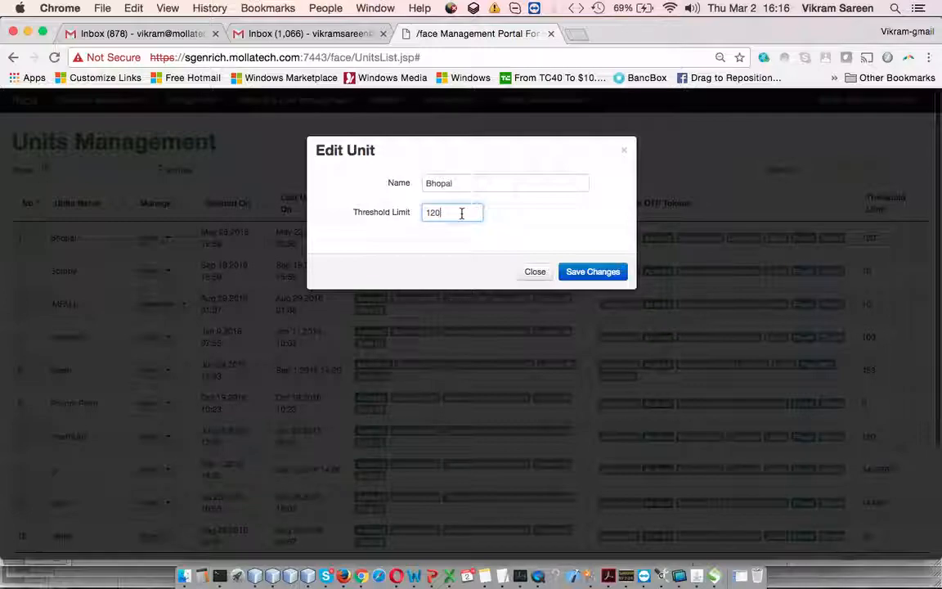
pyautogui.press('BackSpace')
pyautogui.press('BackSpace')
pyautogui.write('0')
pyautogui.click(533, 272)
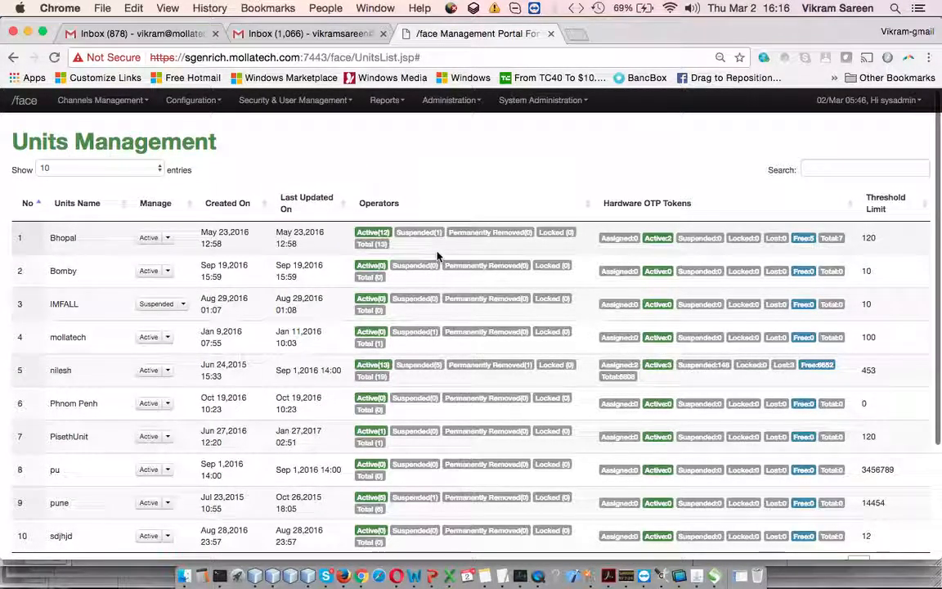
# - Enlarge the units page and examine the Bhopal unit's operator counts by status
pyautogui.press('super+equal')
pyautogui.hscroll(8, 516, 319)
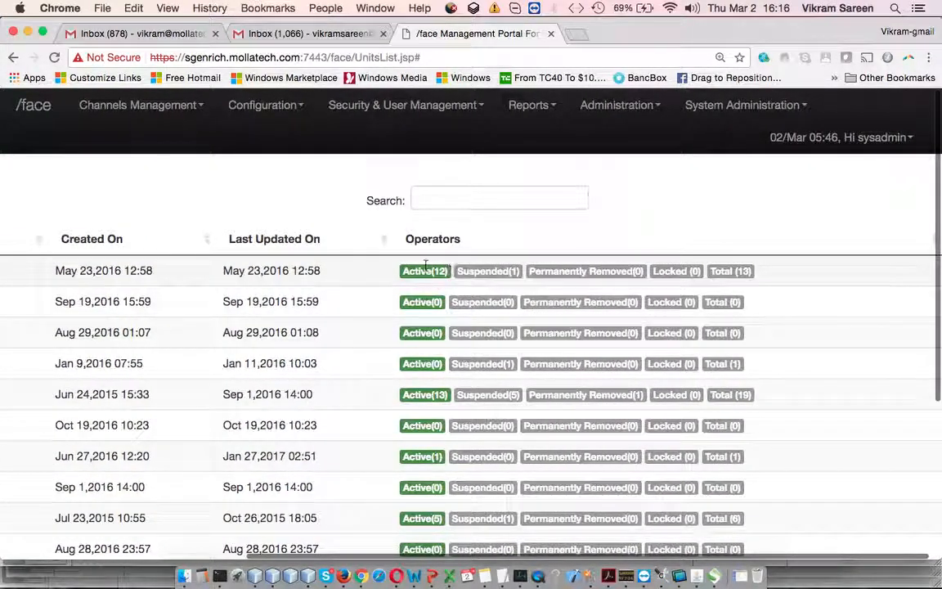
pyautogui.click(507, 270)
pyautogui.moveTo(600, 271); pyautogui.dragTo(655, 271)
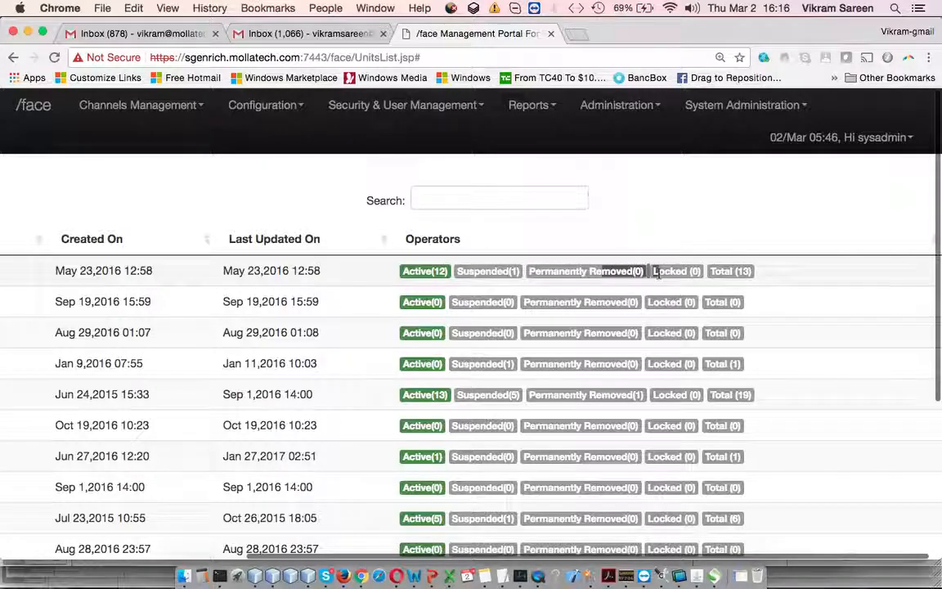
pyautogui.hscroll(1, 717, 276)
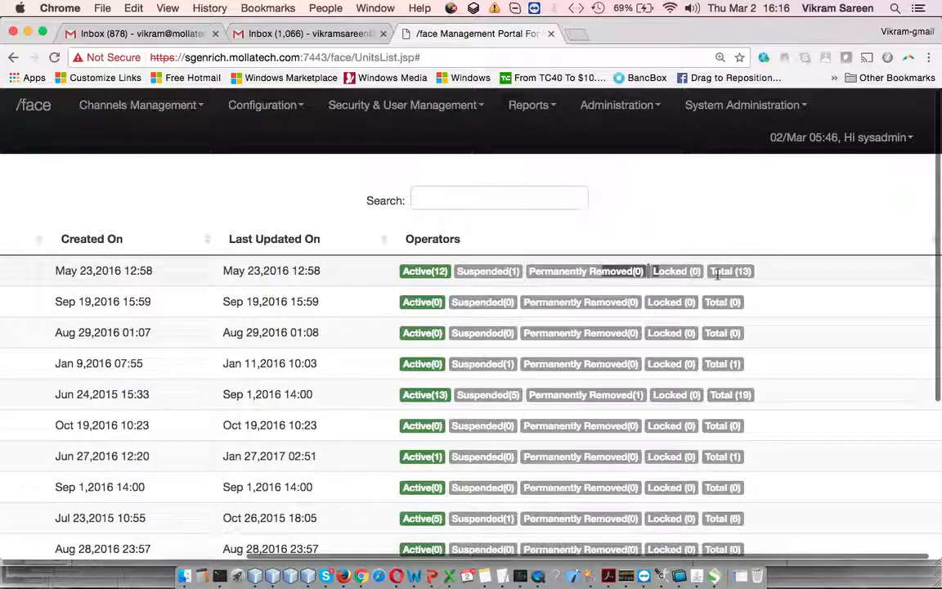
# - Shrink the units page to fit all columns and examine the Bhopal unit's hardware OTP token counts and threshold limit
pyautogui.press('super+minus')
pyautogui.press('super+minus')
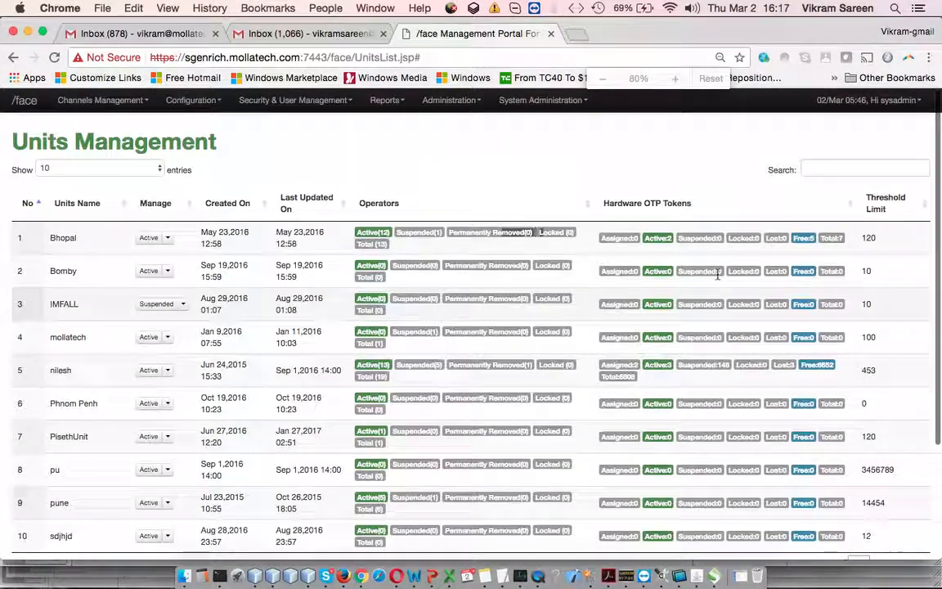
pyautogui.scroll(-1, 769, 292)
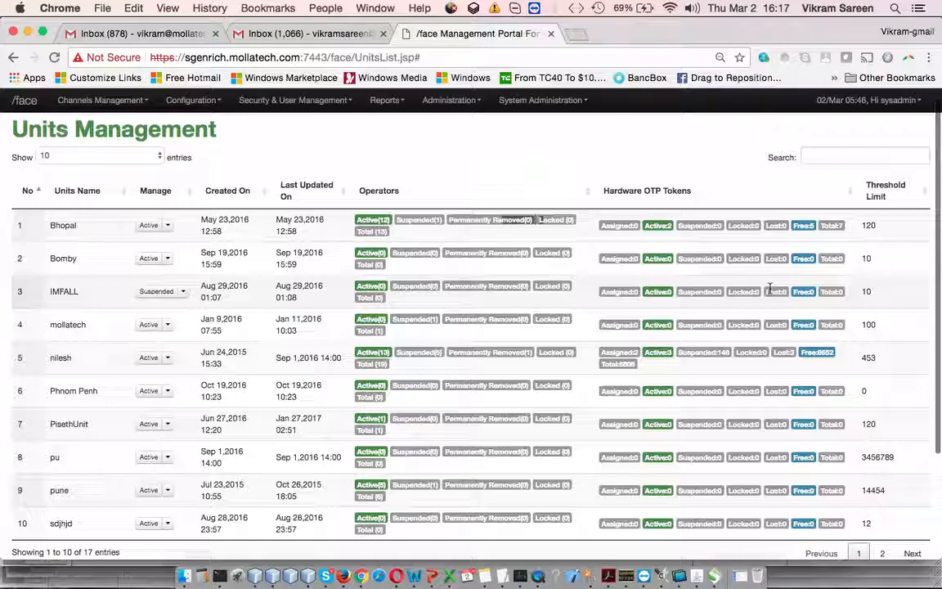
pyautogui.doubleClick(867, 226)
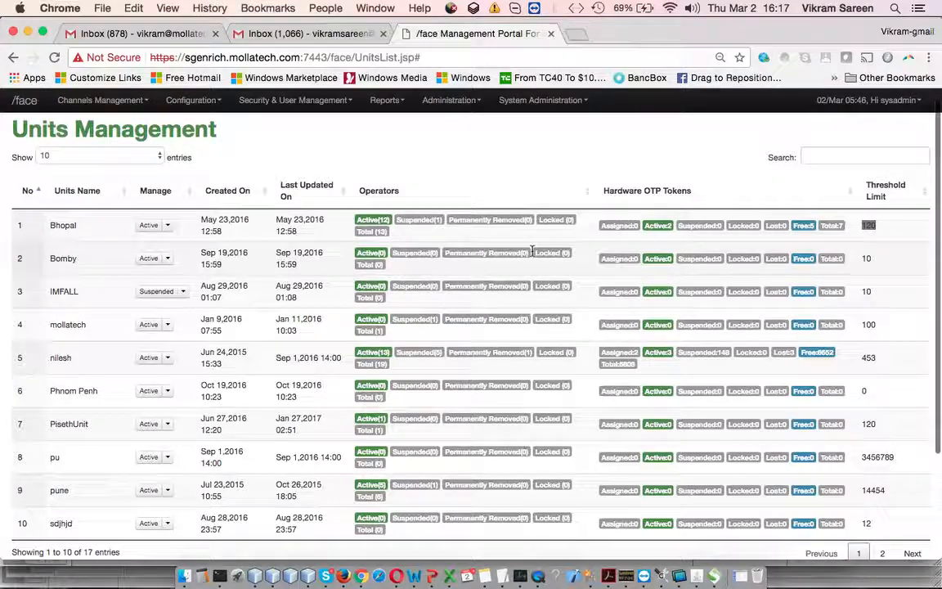
pyautogui.moveTo(604, 224); pyautogui.dragTo(841, 223)
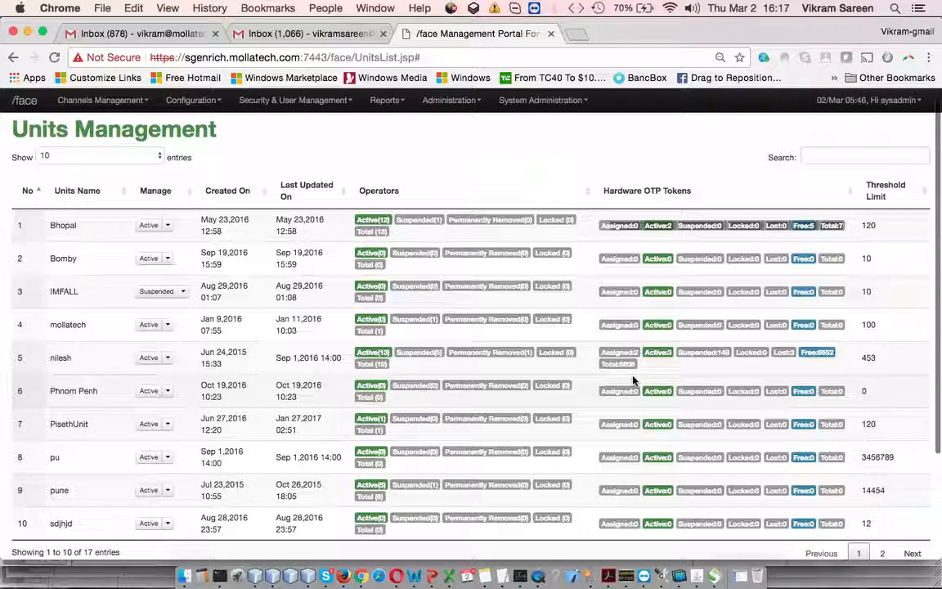
pyautogui.doubleClick(870, 226)
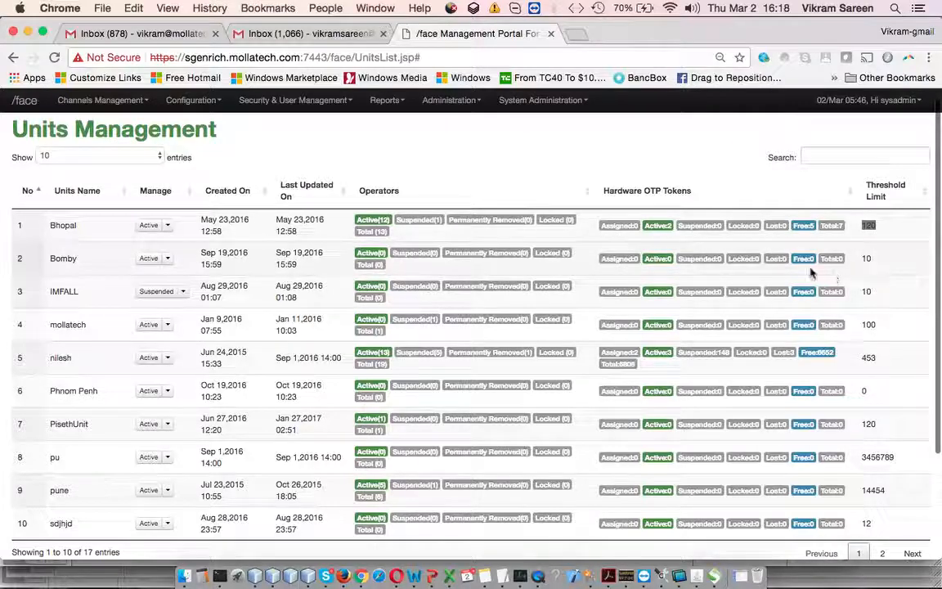
# - Open the form for shifting the Bhopal unit's operators, view the available new units and close it without saving
pyautogui.scroll(-2, 184, 180)
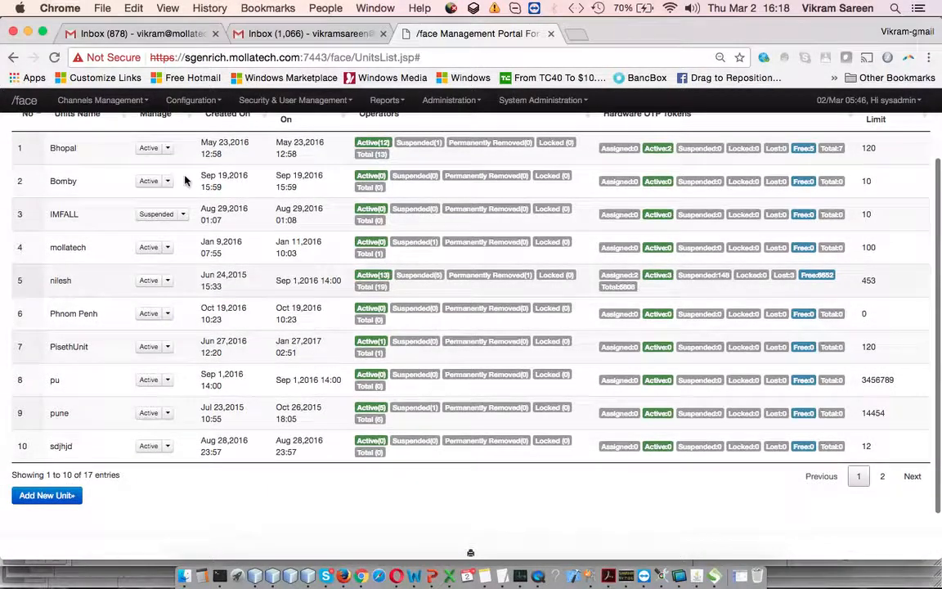
pyautogui.scroll(2, 173, 185)
pyautogui.click(167, 203)
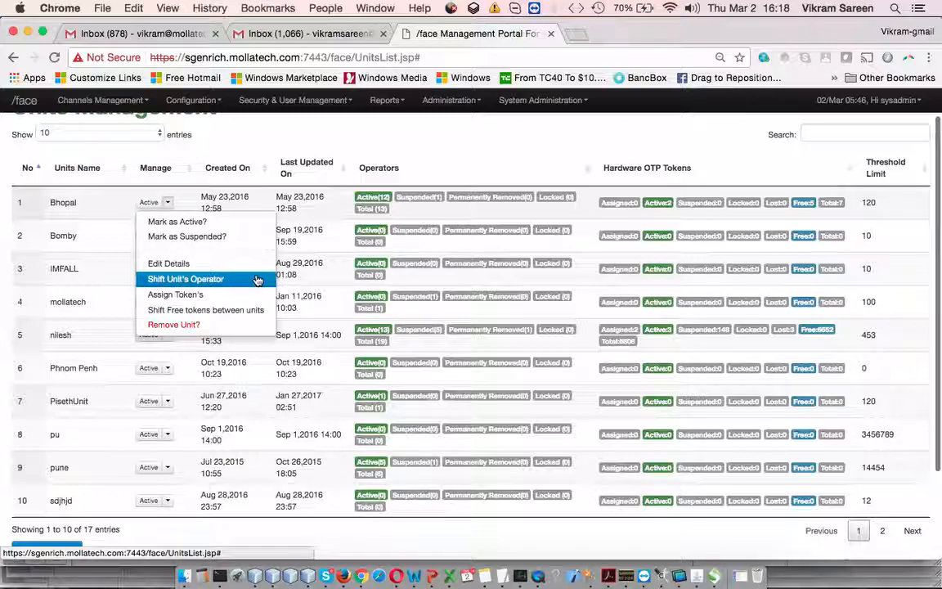
pyautogui.click(257, 281)
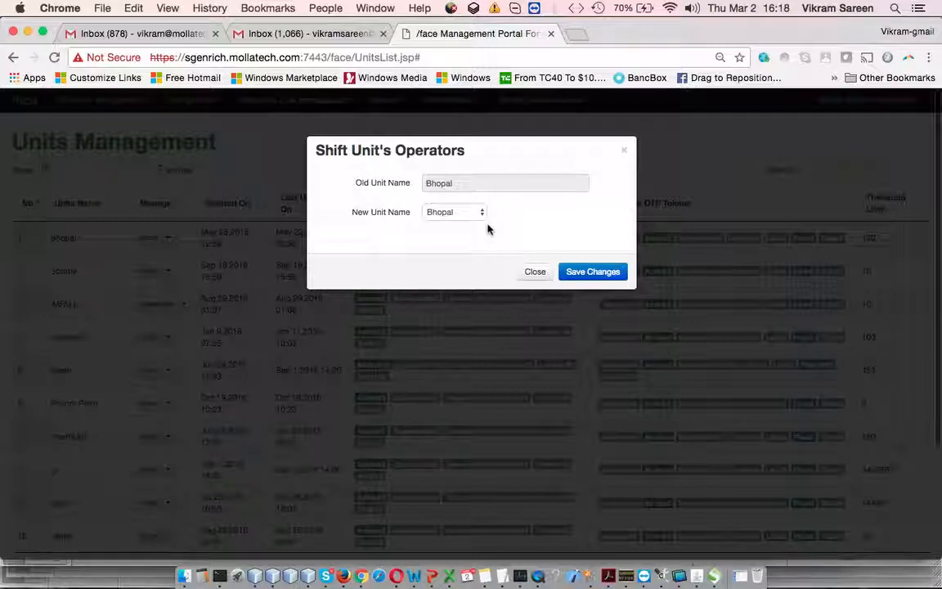
pyautogui.click(482, 185)
pyautogui.click(478, 215)
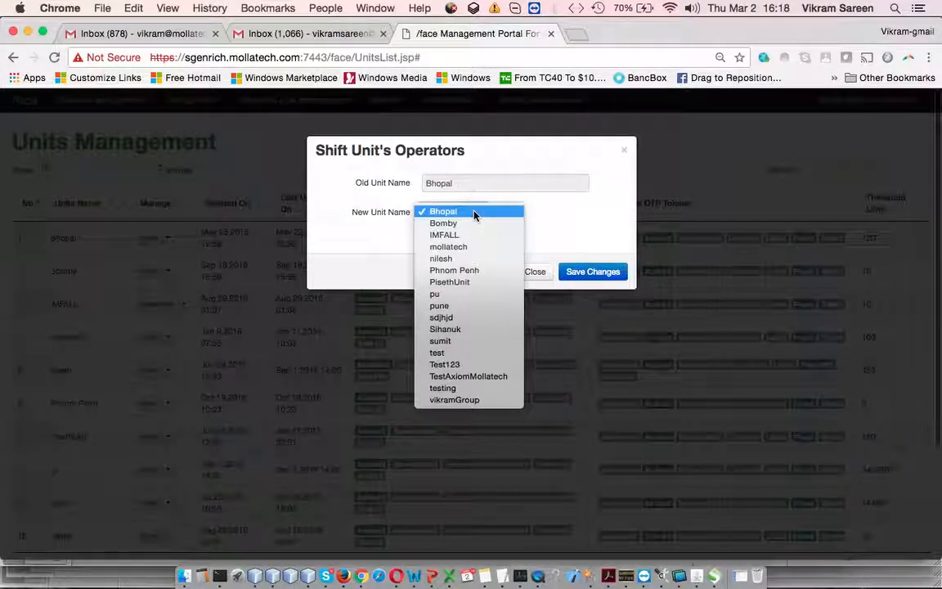
pyautogui.click(563, 233)
pyautogui.click(535, 271)
# - Open the Assign Tokens form for the fifth listed unit, check its file upload option and close it without assigning
pyautogui.scroll(-2, 256, 327)
pyautogui.click(168, 324)
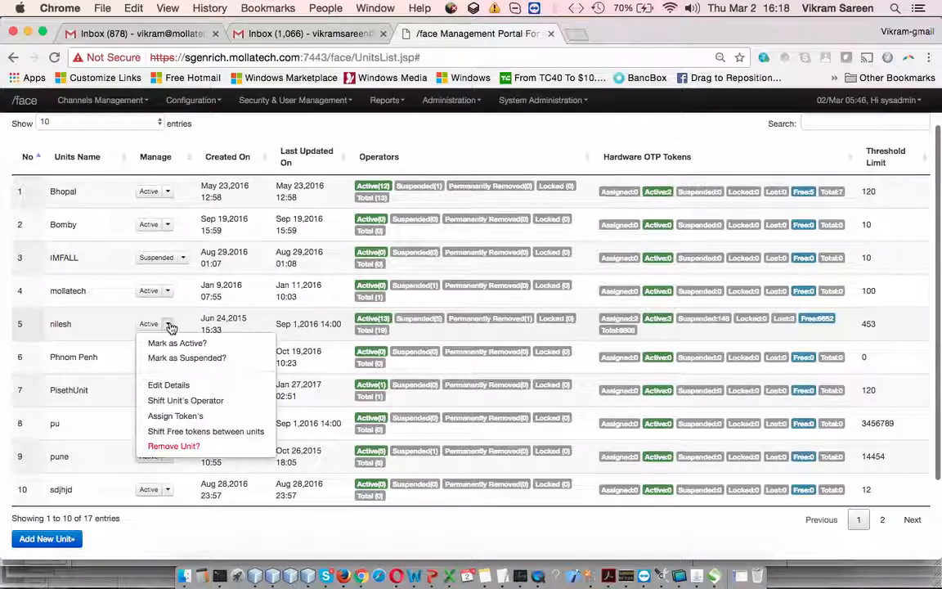
pyautogui.click(258, 416)
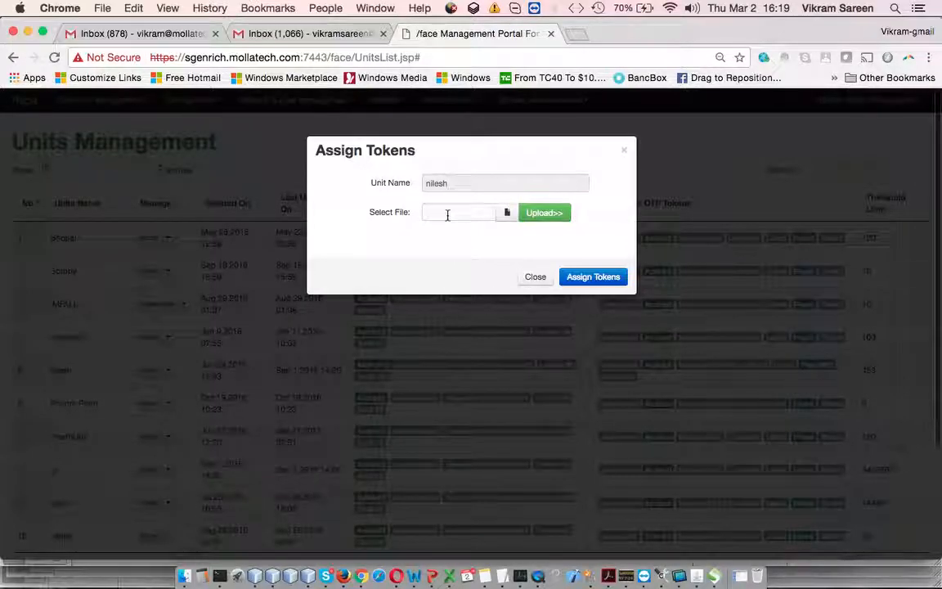
pyautogui.click(536, 277)
# - Open the Shift Free Tokens form for the Phnom Penh unit, view the target units and close it without assigning
pyautogui.scroll(-3, 246, 340)
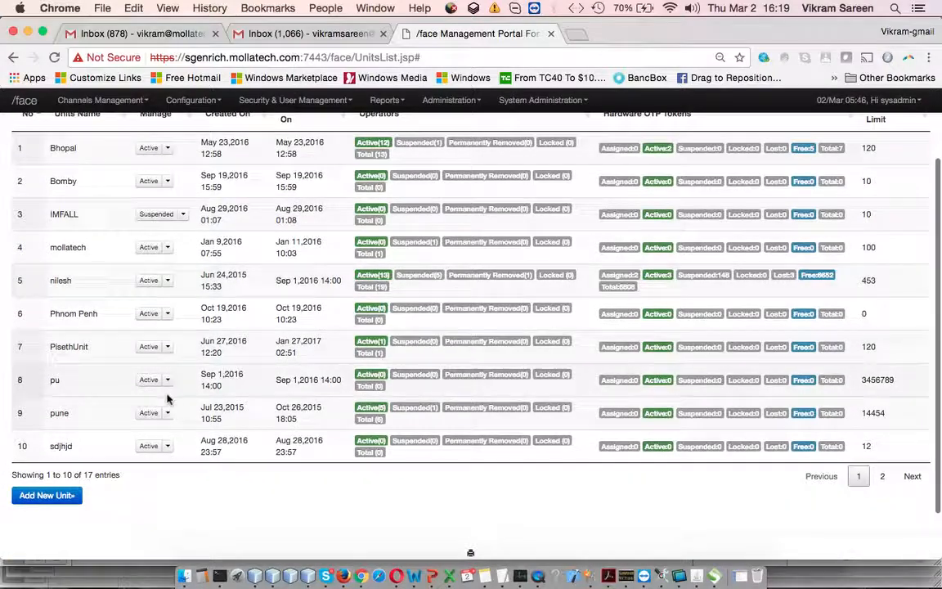
pyautogui.click(168, 314)
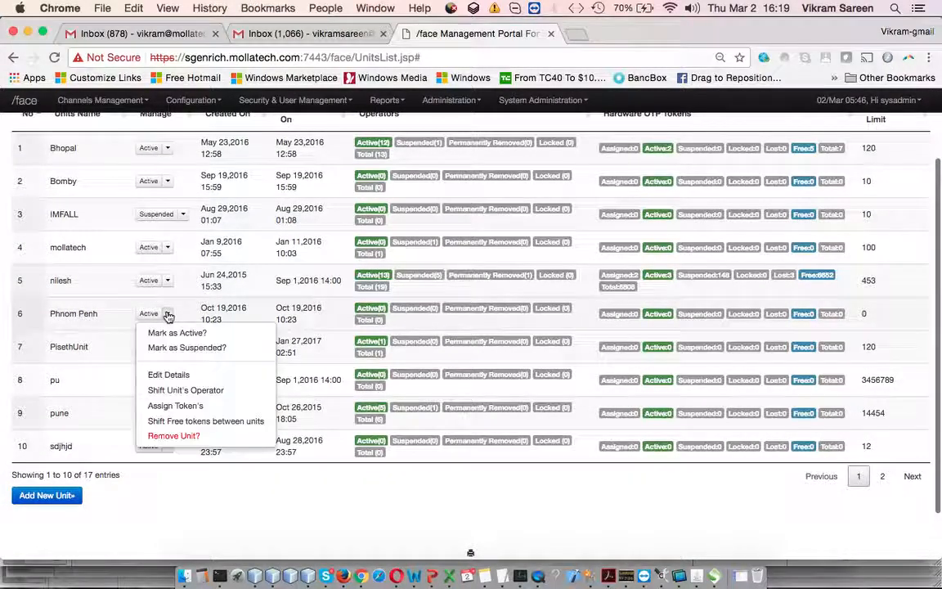
pyautogui.click(255, 422)
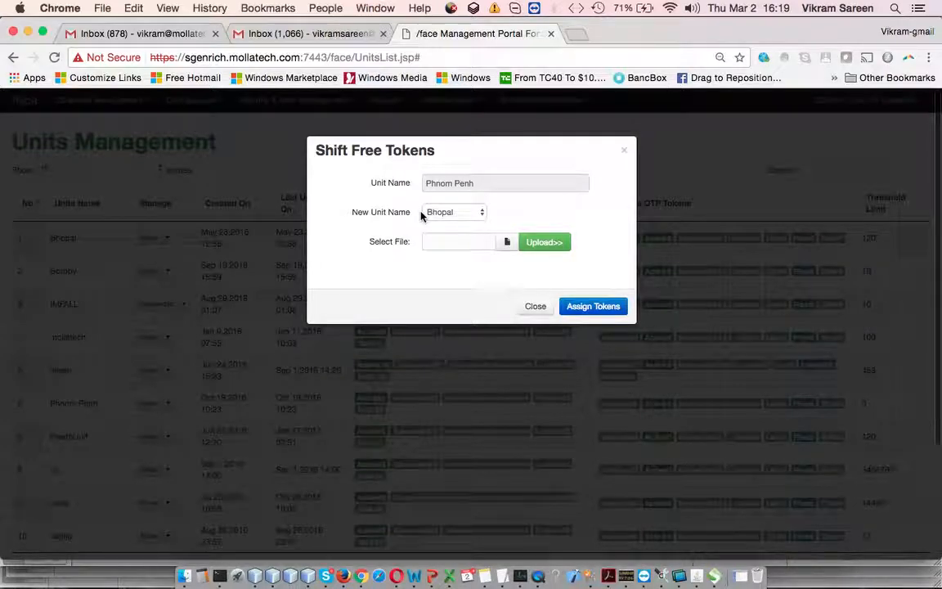
pyautogui.click(479, 212)
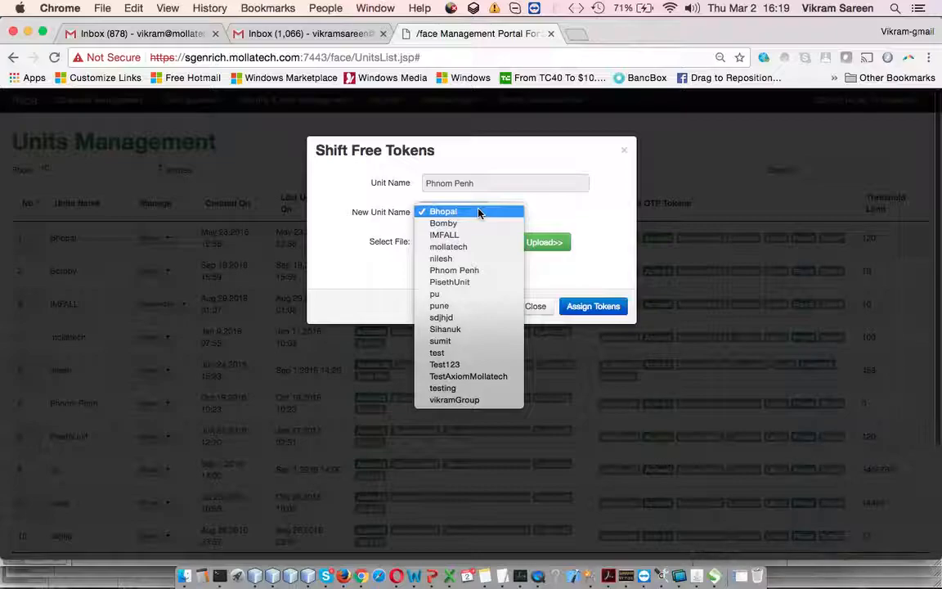
pyautogui.click(609, 257)
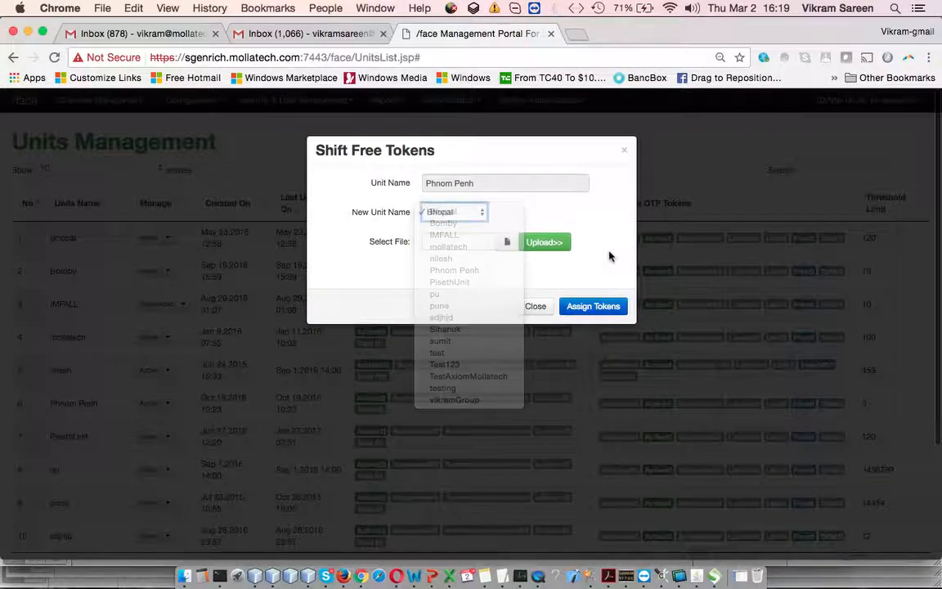
pyautogui.click(535, 307)
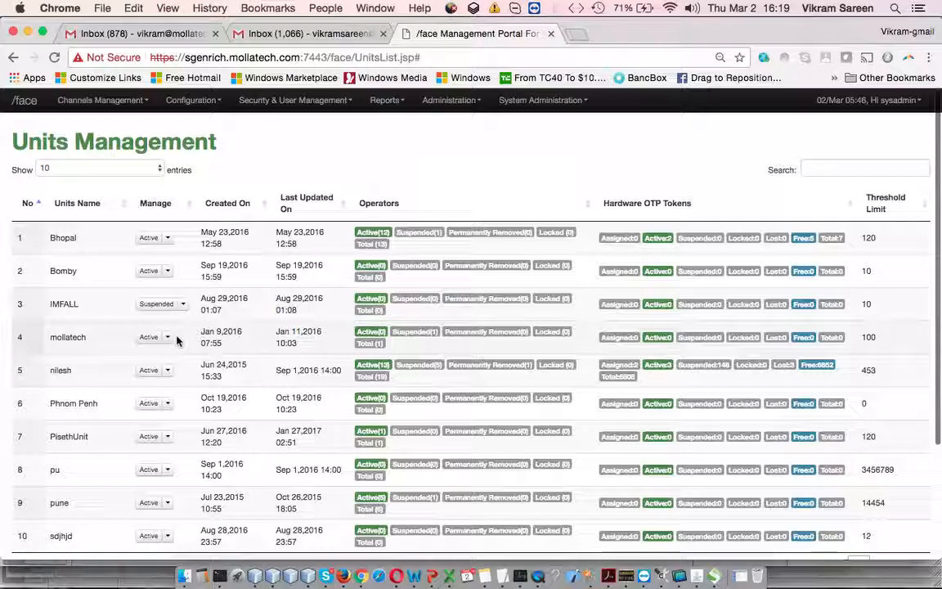
# - Look over the management options of the mollatech unit and the seventh listed unit, including token shifting and unit removal
pyautogui.click(168, 337)
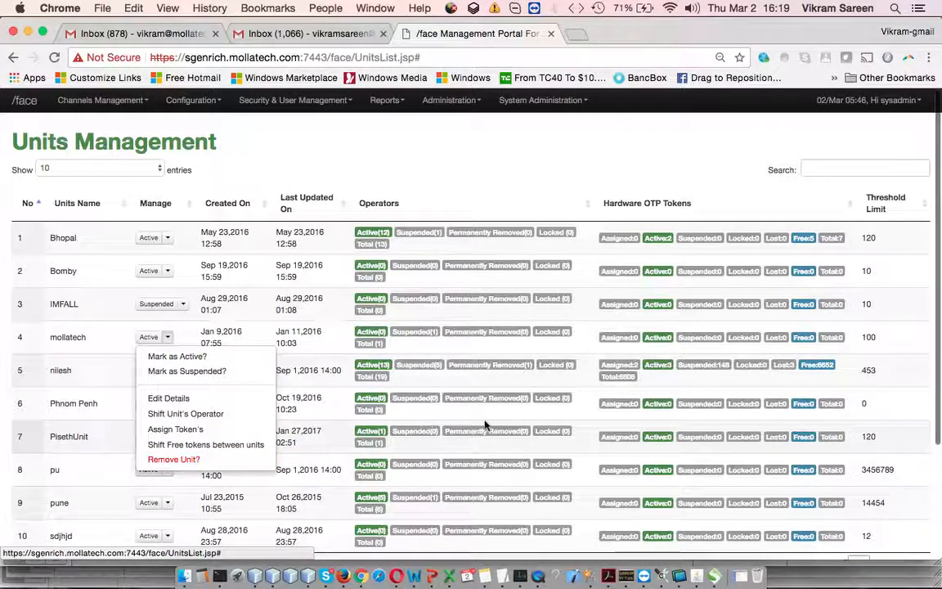
pyautogui.click(589, 399)
pyautogui.scroll(-1, 588, 399)
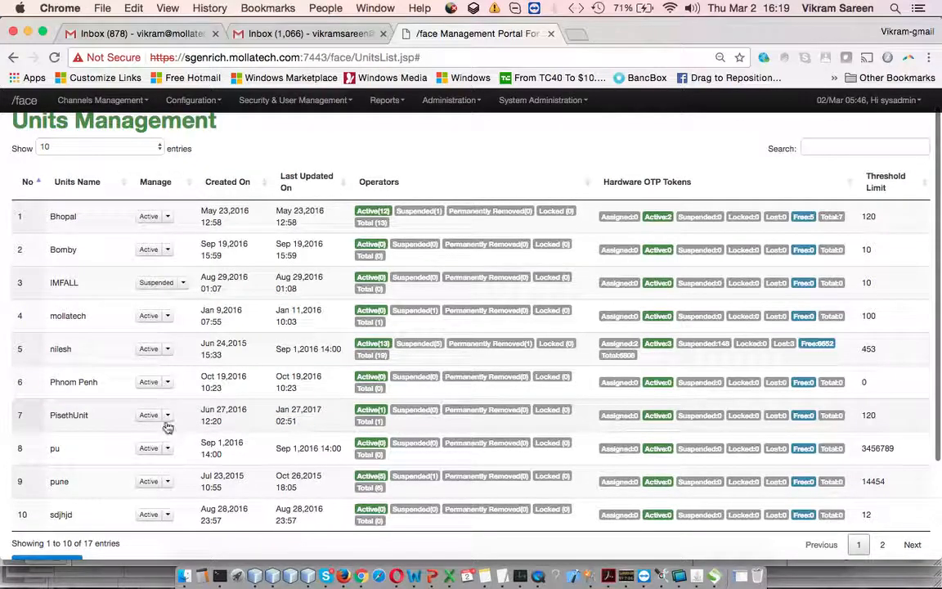
pyautogui.click(167, 417)
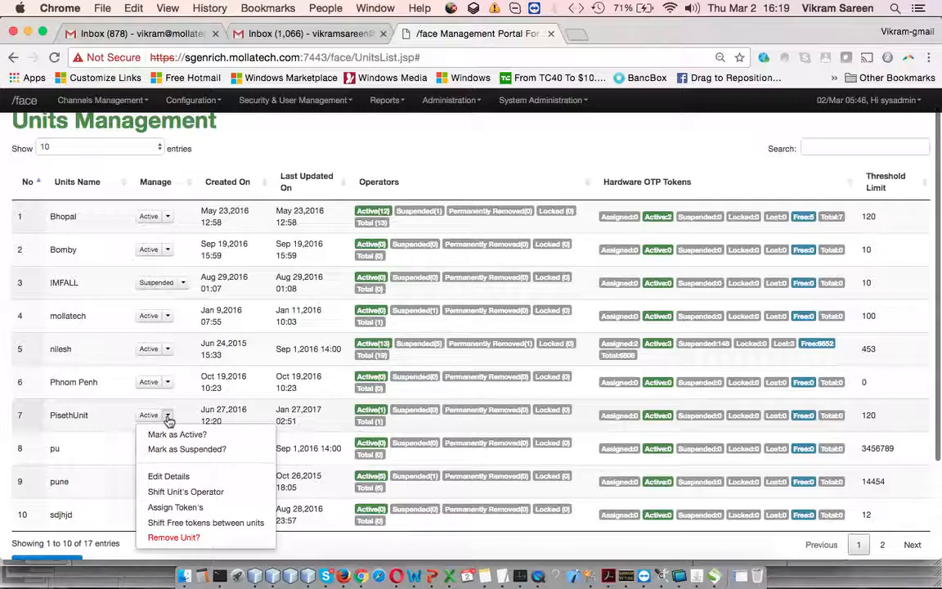
pyautogui.scroll(1, 421, 368)
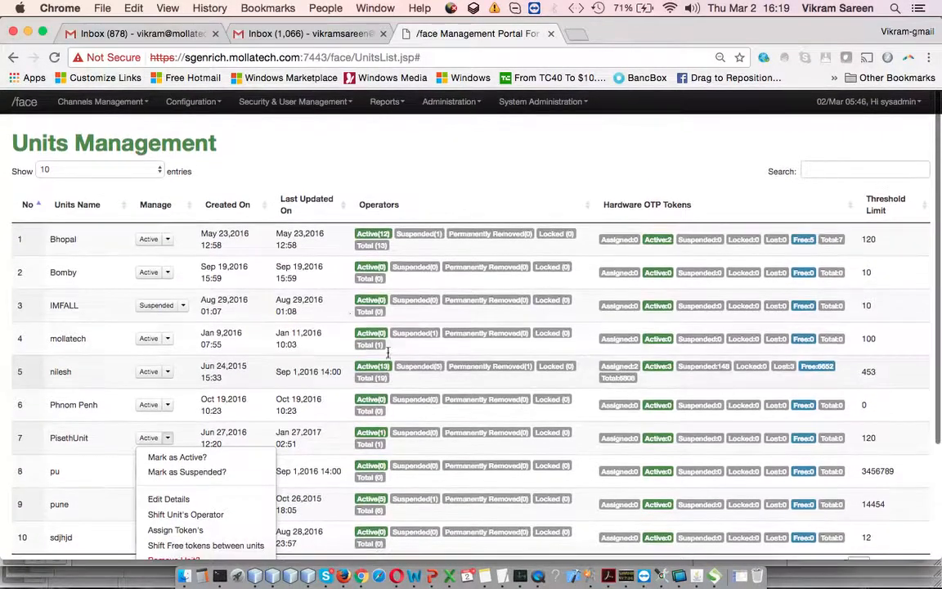
pyautogui.scroll(-3, 276, 362)
pyautogui.scroll(3, 237, 352)
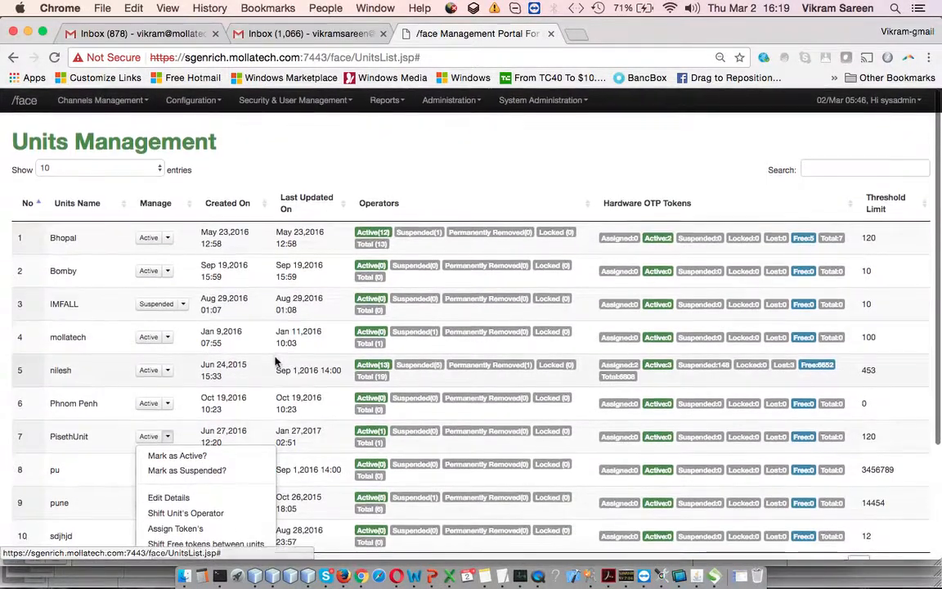
pyautogui.click(275, 282)
pyautogui.scroll(-1, 276, 283)
pyautogui.scroll(1, 276, 283)
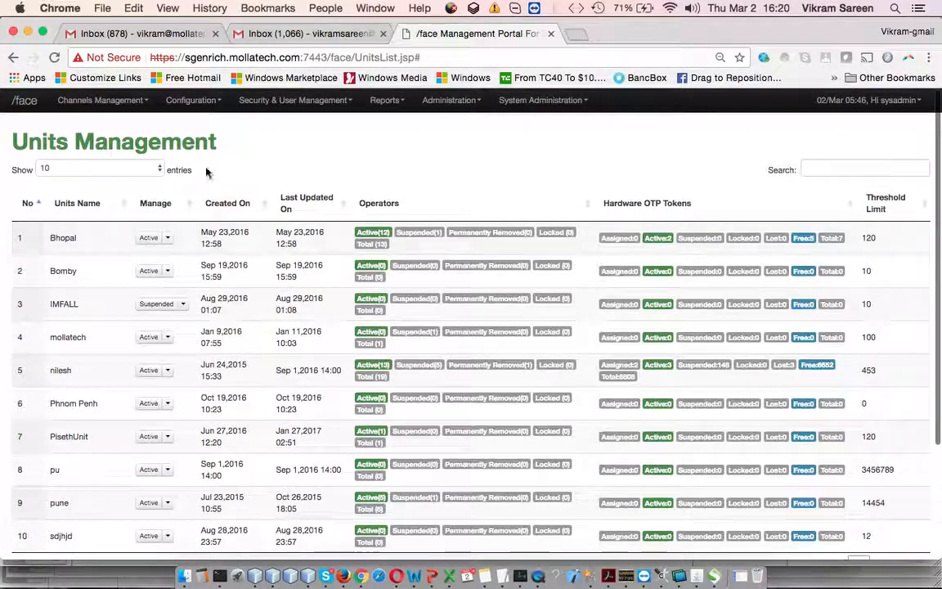
# - Open the Operators Management page and enter the operator's first name as the search term
pyautogui.click(135, 102)
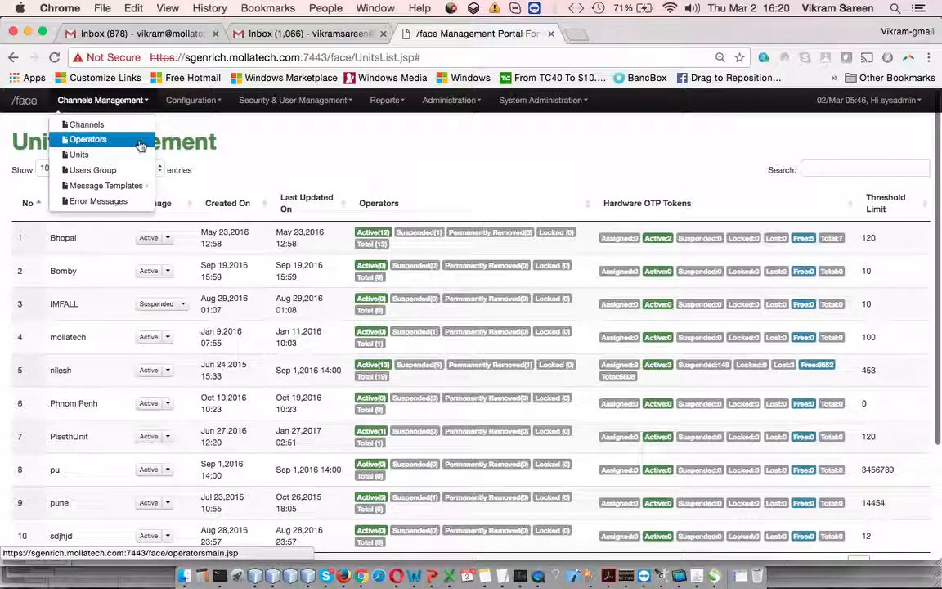
pyautogui.click(139, 142)
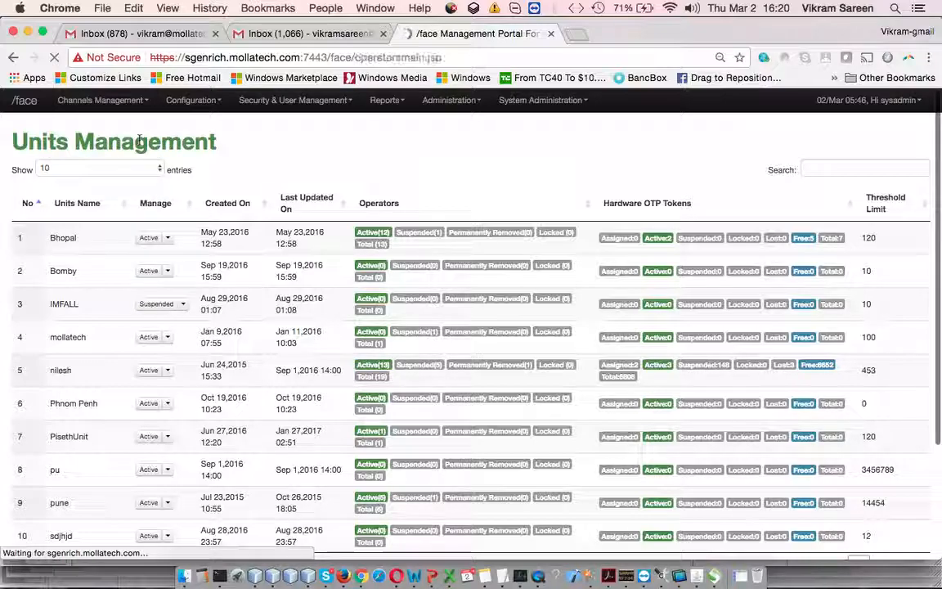
pyautogui.click(139, 227)
pyautogui.write('yogesh')
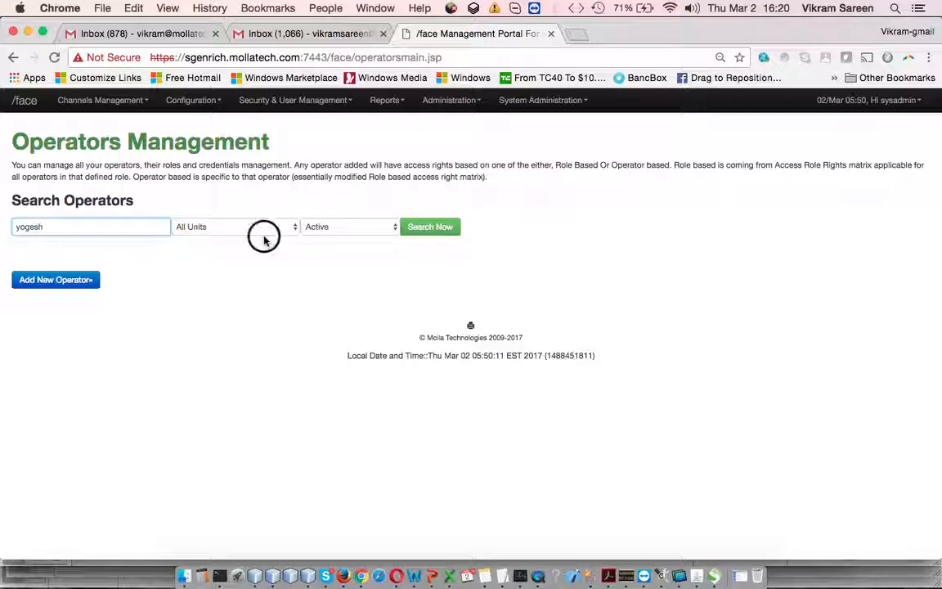
# - Review the unit and status filters, keep All Units and Active, and run the operator search
pyautogui.click(264, 237)
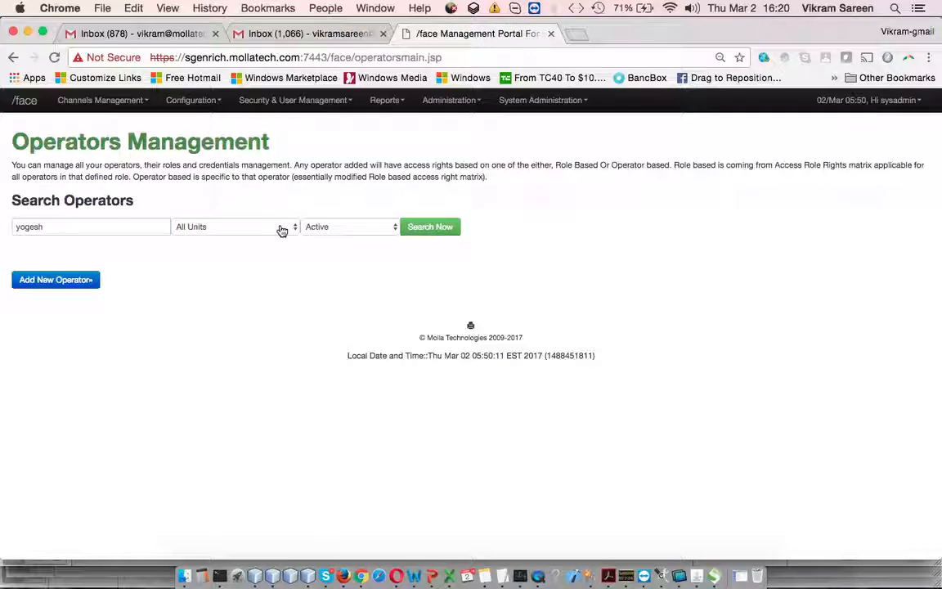
pyautogui.click(281, 229)
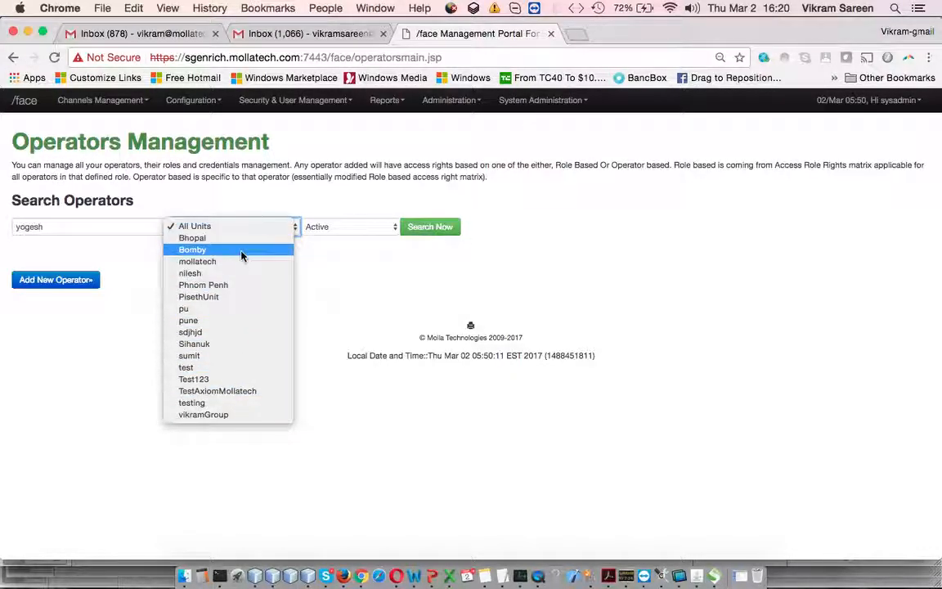
pyautogui.click(381, 228)
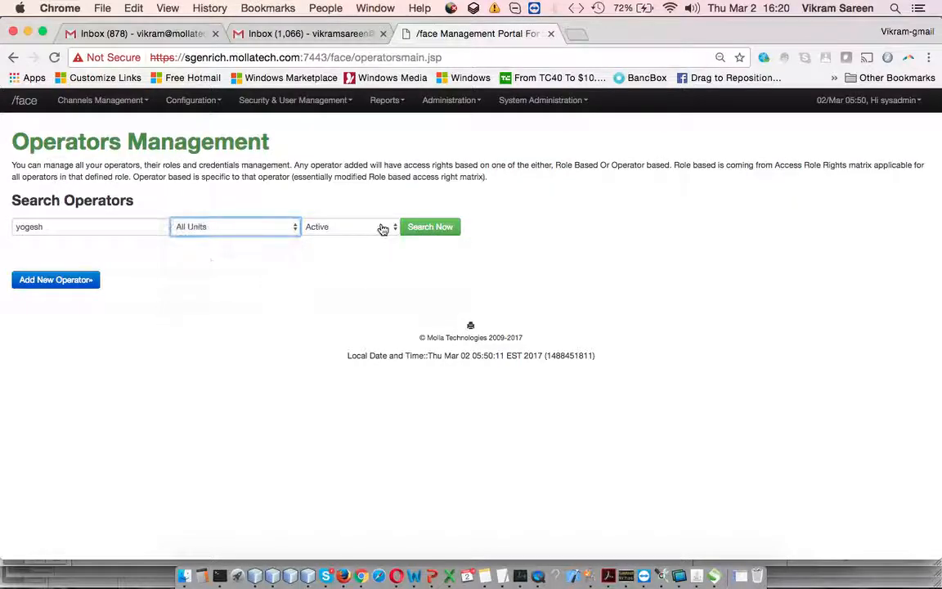
pyautogui.click(381, 228)
pyautogui.click(303, 189)
pyautogui.click(251, 231)
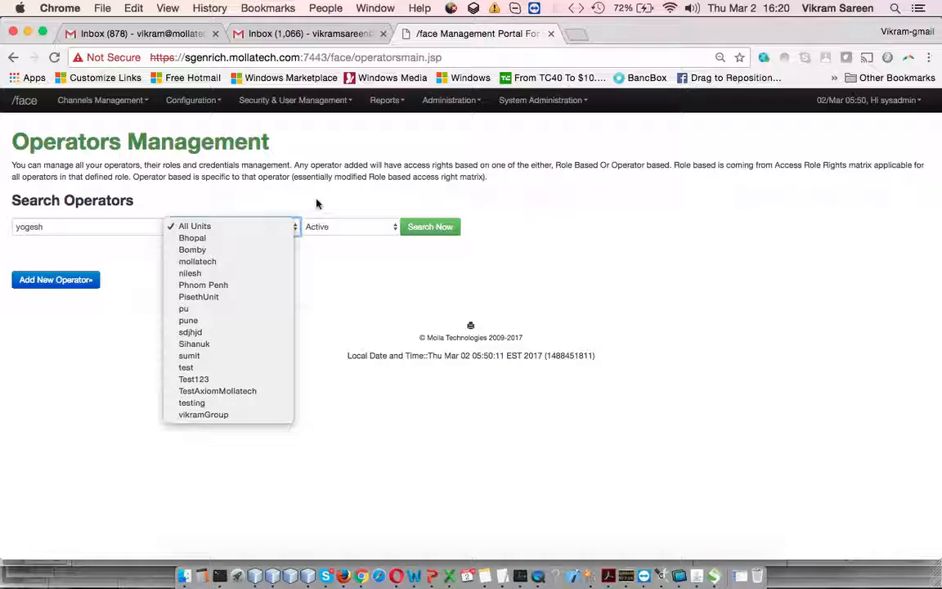
pyautogui.click(379, 204)
pyautogui.click(431, 227)
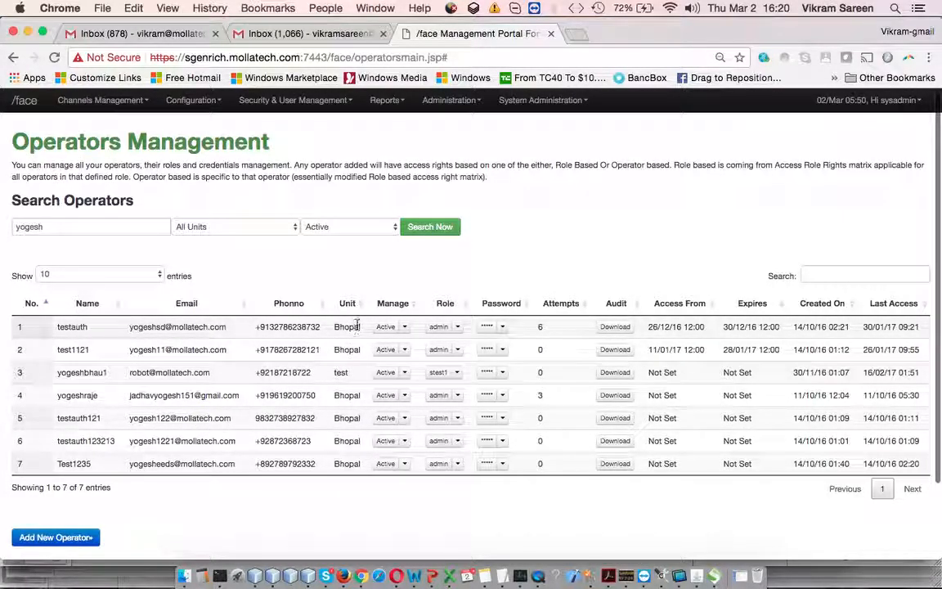
# - Open the date restriction for the testauth operator and set its access from 03/03/2017 to 03/31/2017
pyautogui.click(405, 327)
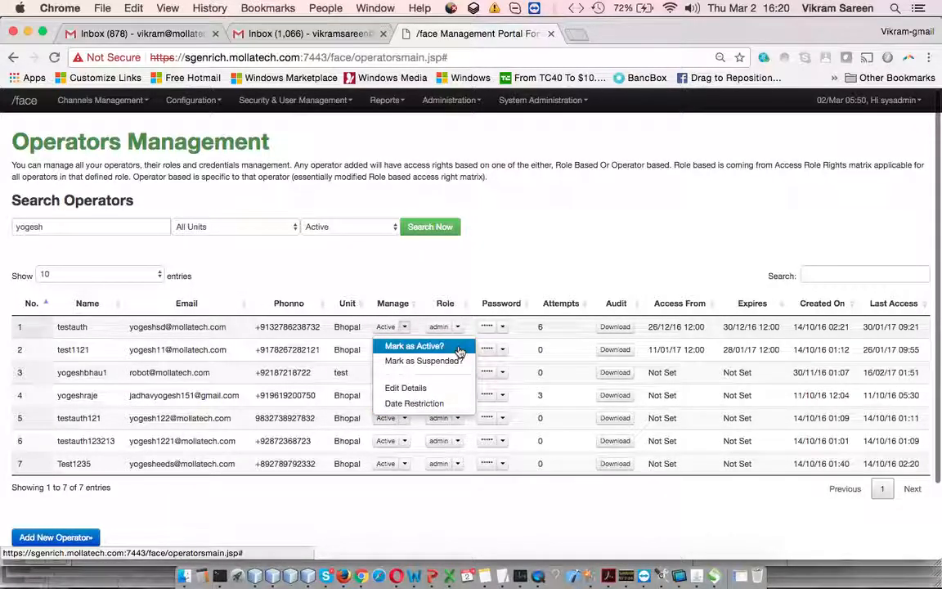
pyautogui.click(446, 404)
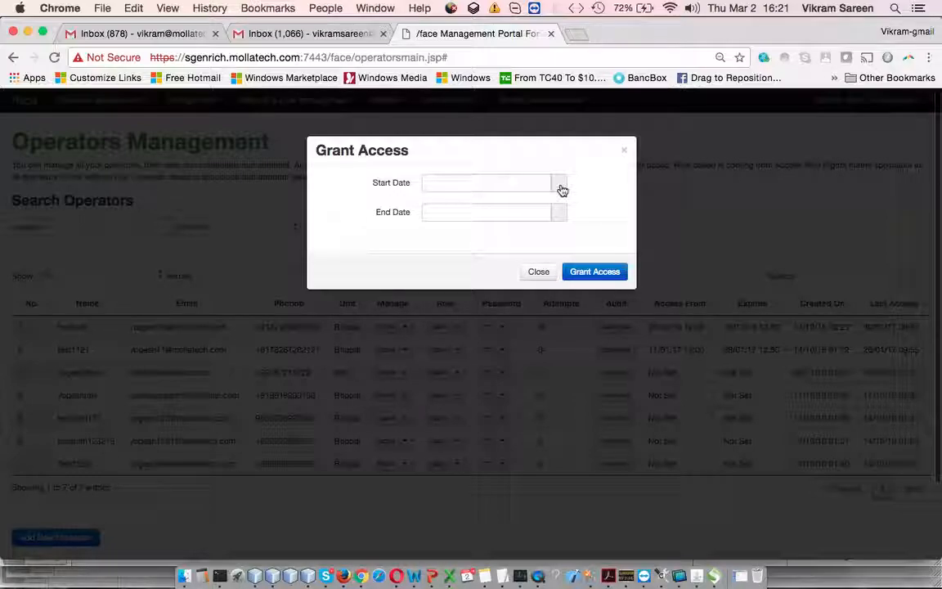
pyautogui.click(528, 184)
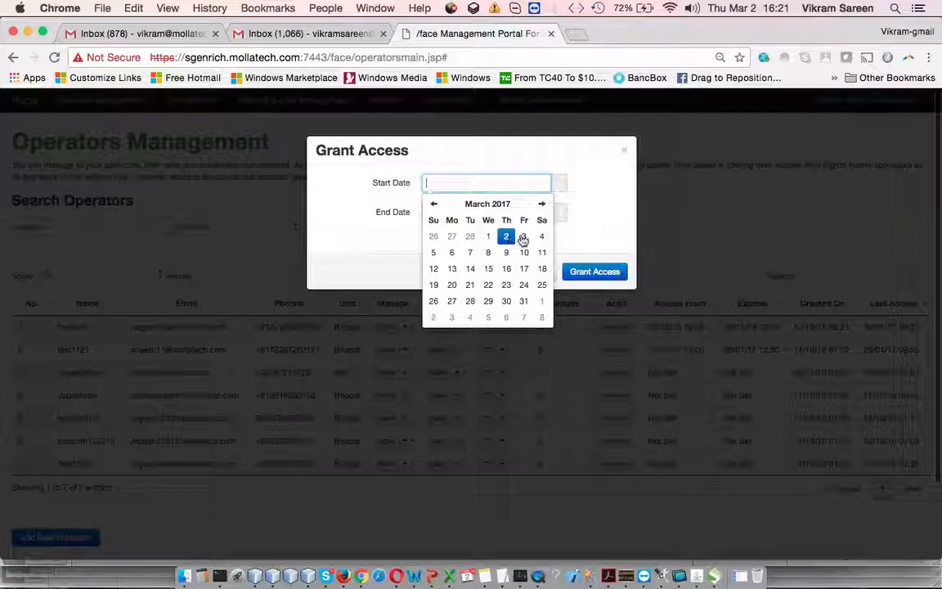
pyautogui.click(525, 237)
pyautogui.click(507, 212)
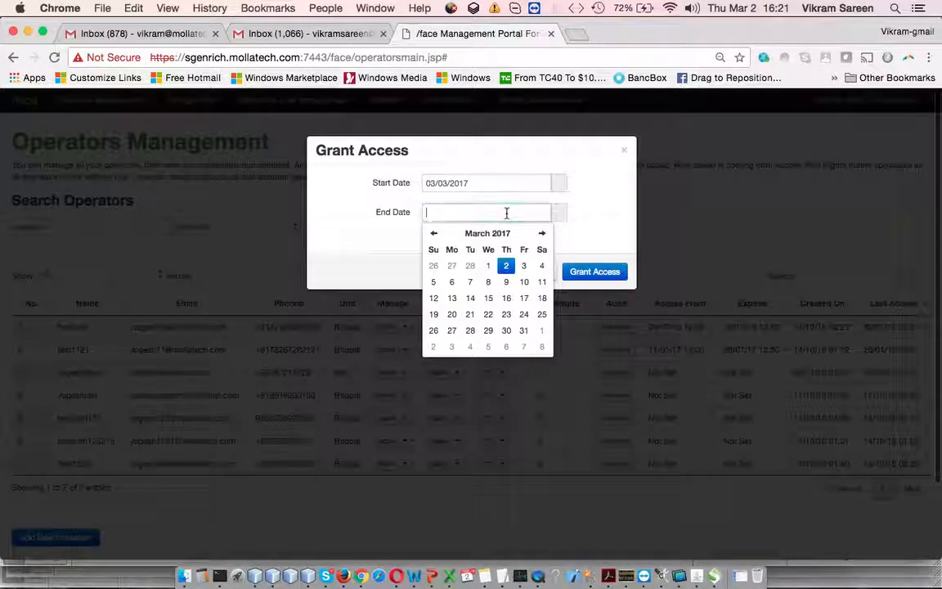
pyautogui.click(524, 330)
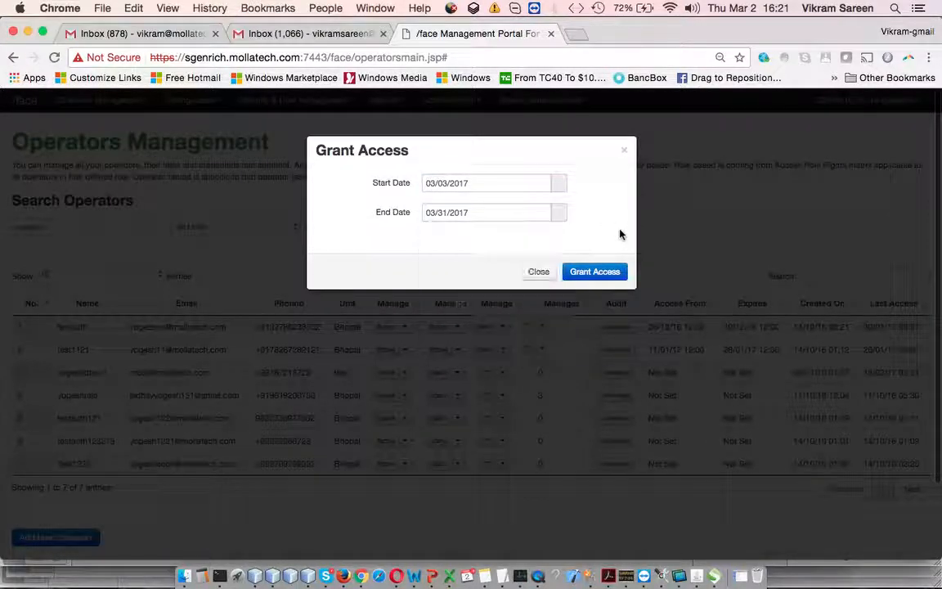
# - Grant the date-restricted access, close the form and check testauth's access start and expiry dates in the operator list
pyautogui.click(608, 278)
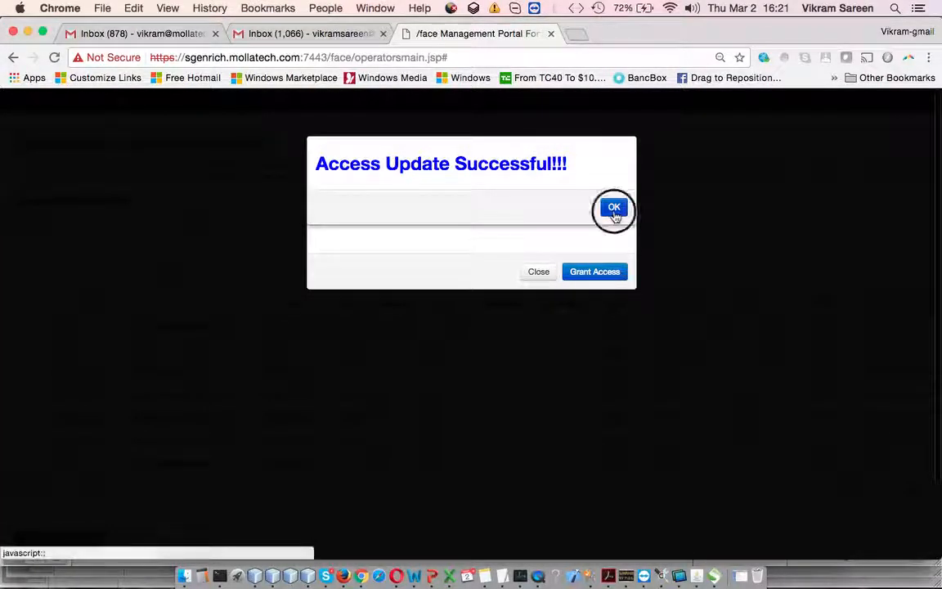
pyautogui.click(614, 209)
pyautogui.click(539, 272)
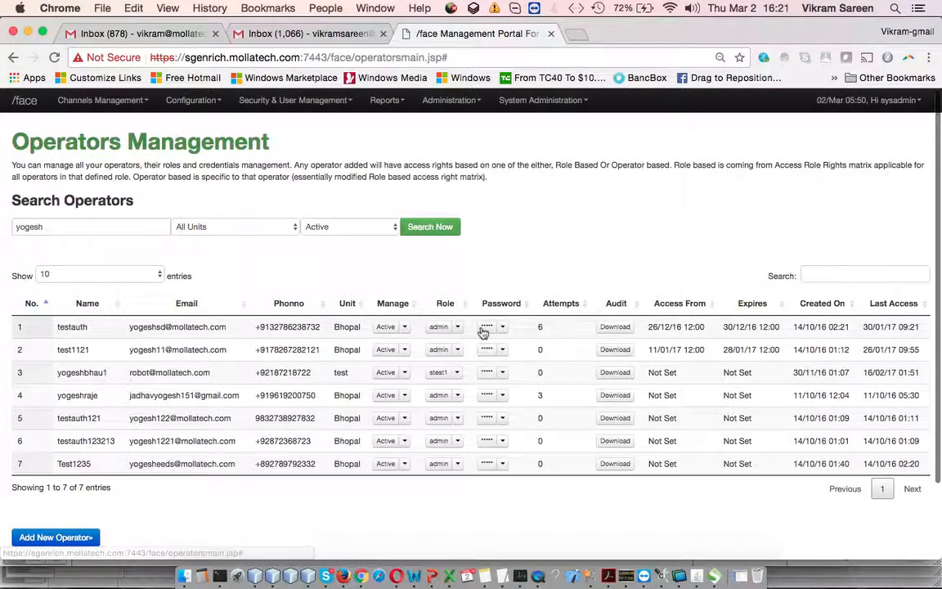
pyautogui.moveTo(671, 327); pyautogui.dragTo(706, 328)
pyautogui.doubleClick(727, 327)
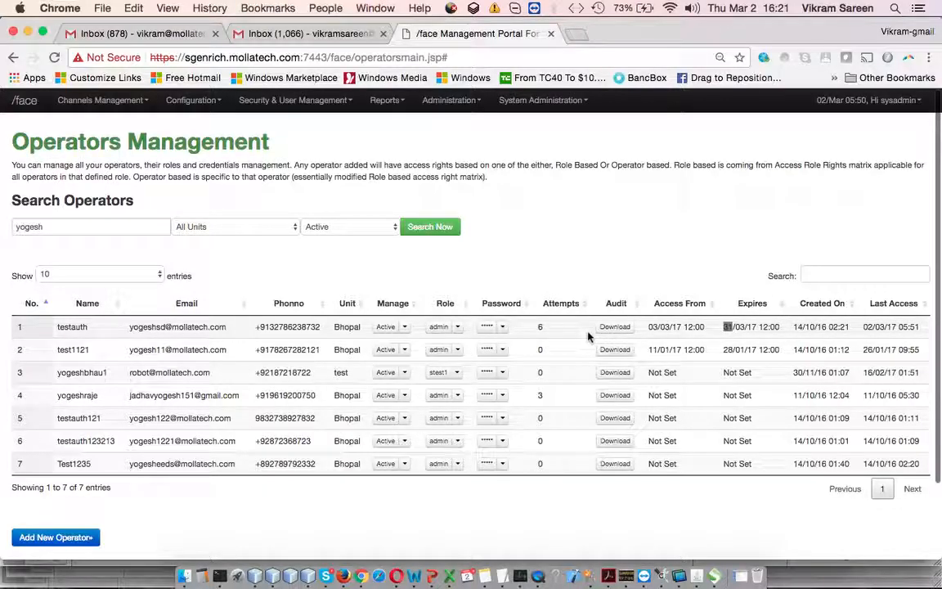
# - View testauth's editable details and the assignable units, close without saving, and look over its management options again
pyautogui.click(402, 326)
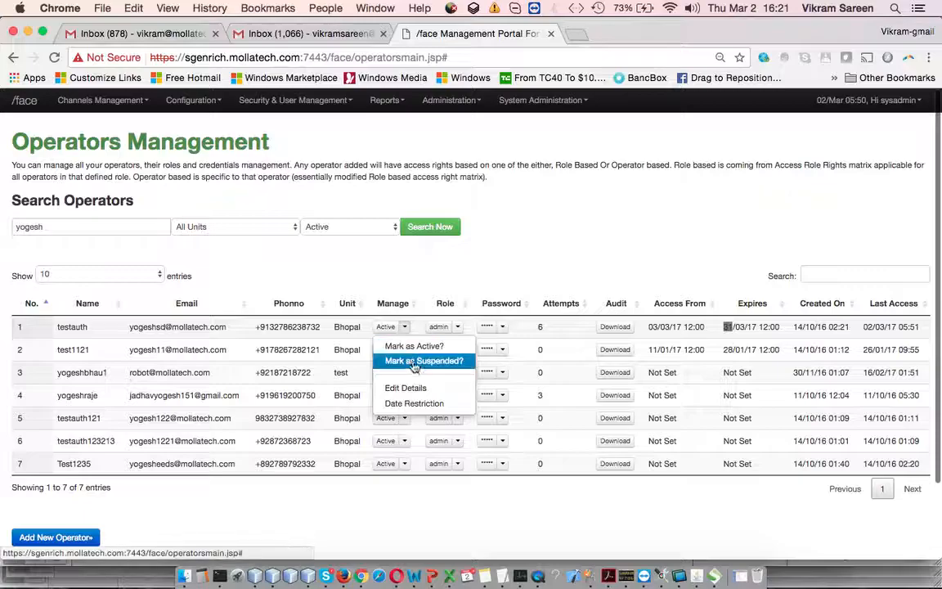
pyautogui.click(407, 388)
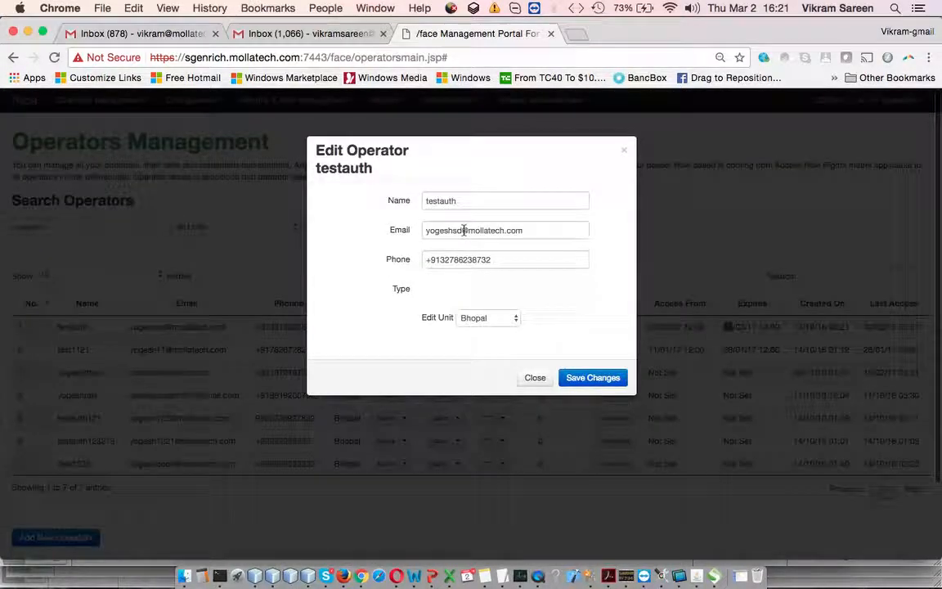
pyautogui.click(505, 321)
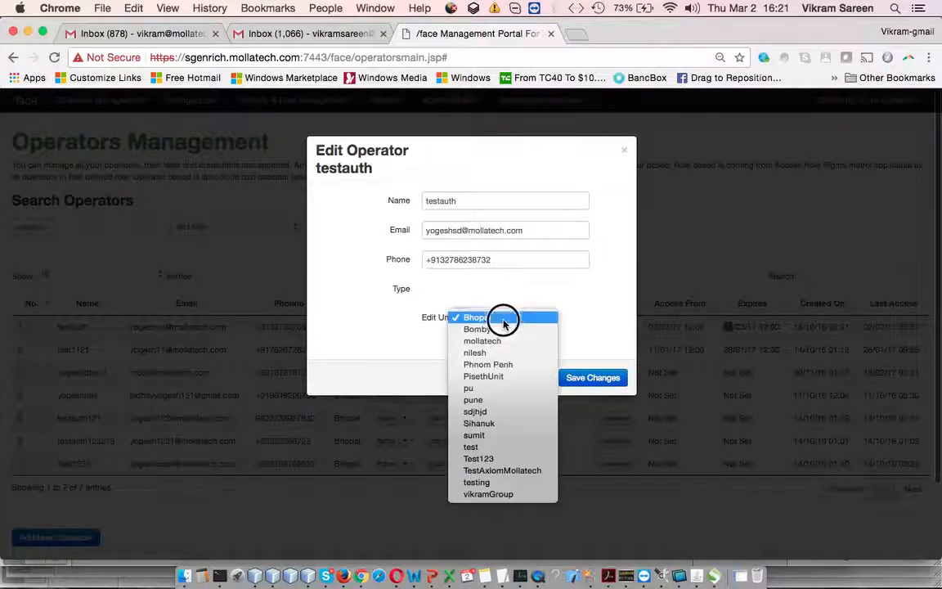
pyautogui.click(435, 347)
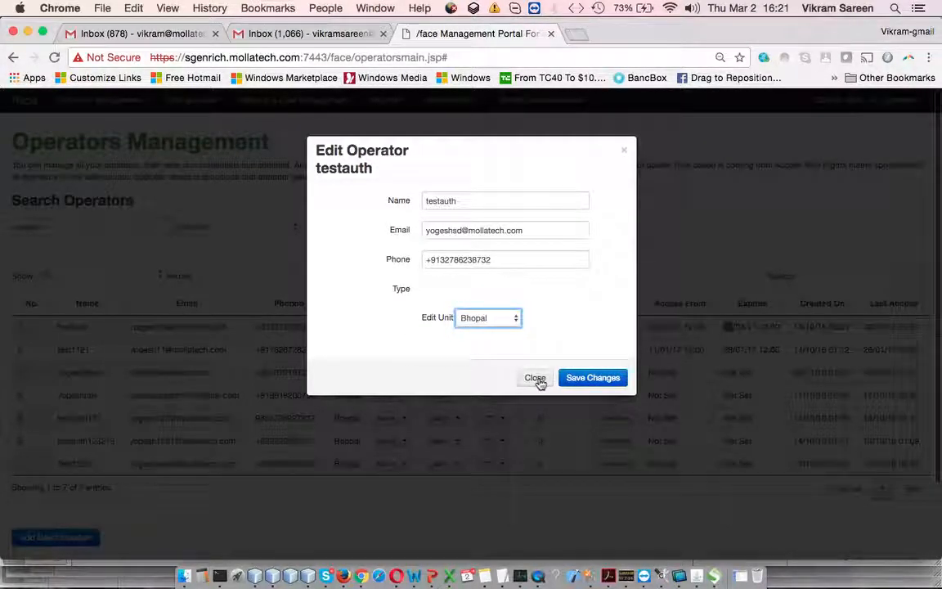
pyautogui.click(535, 380)
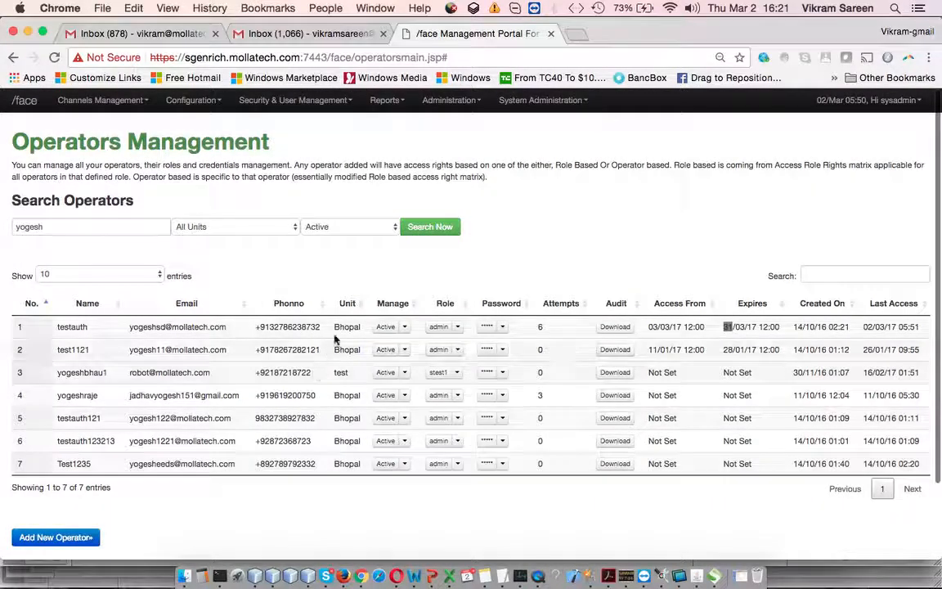
pyautogui.click(406, 327)
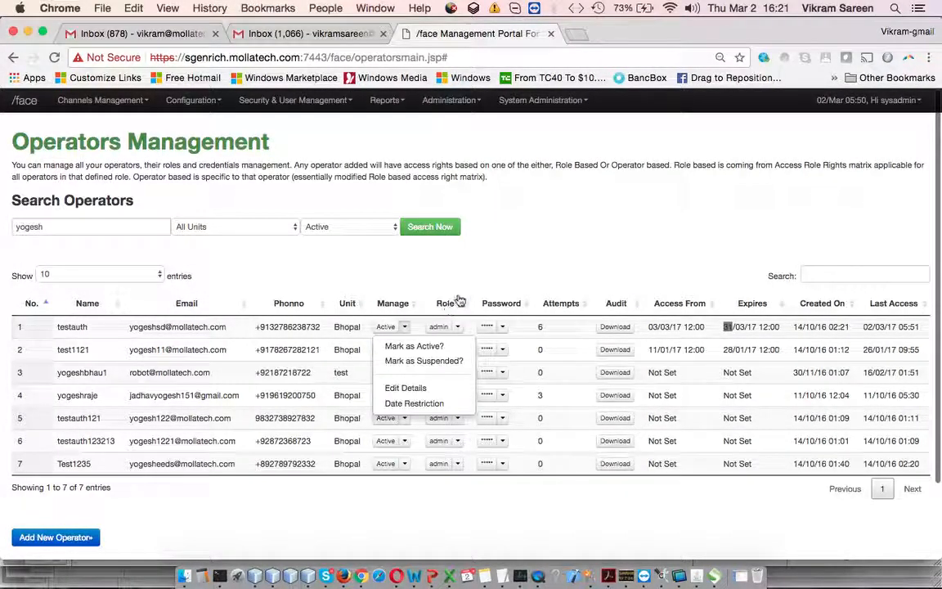
pyautogui.click(467, 237)
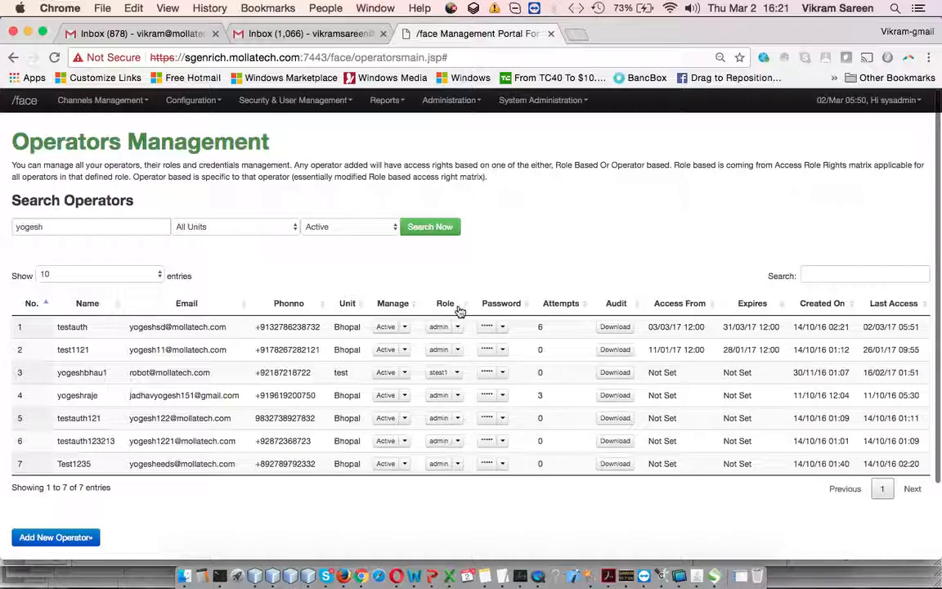
# - Look through the roles assignable to testauth and its password options without changing either
pyautogui.click(460, 328)
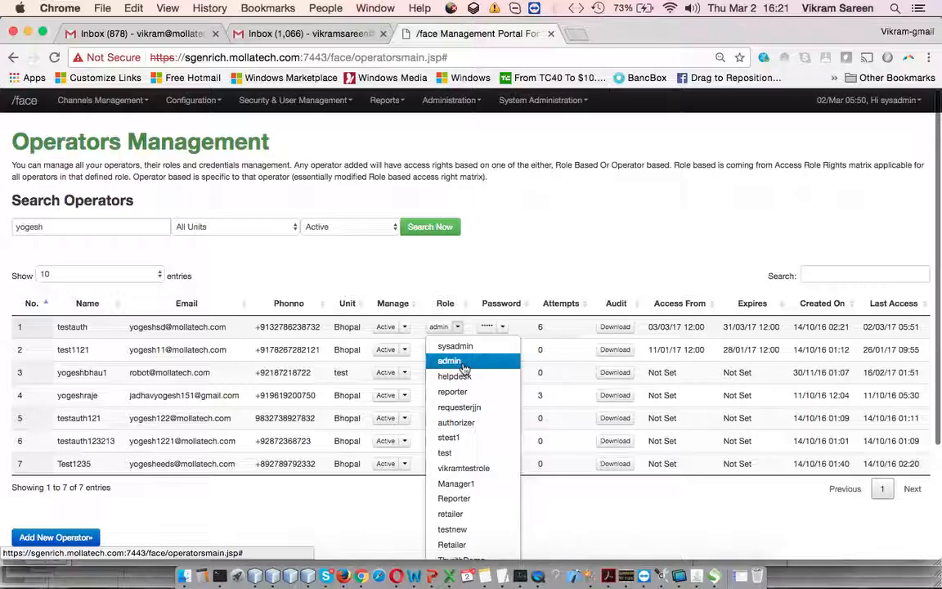
pyautogui.scroll(-5, 466, 437)
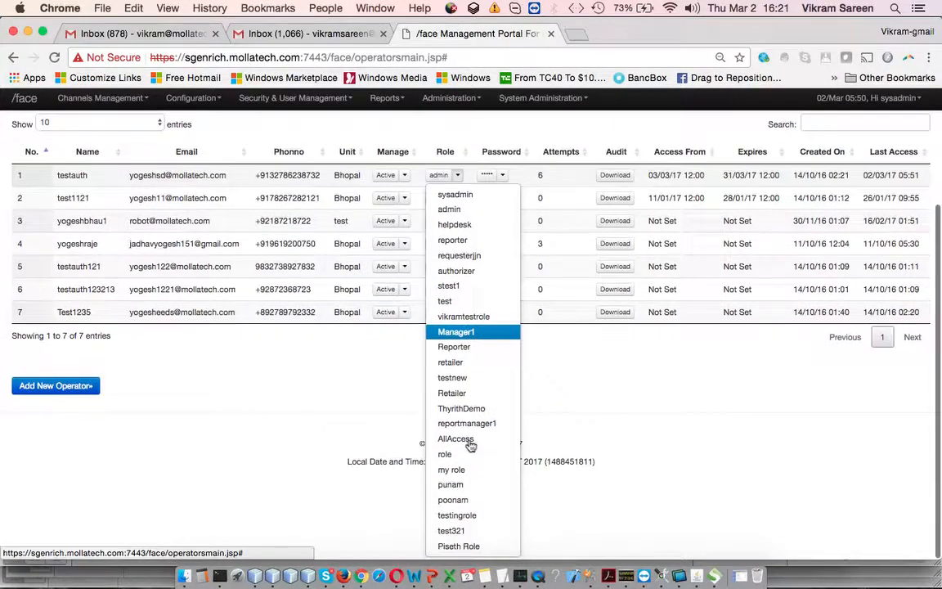
pyautogui.scroll(5, 470, 445)
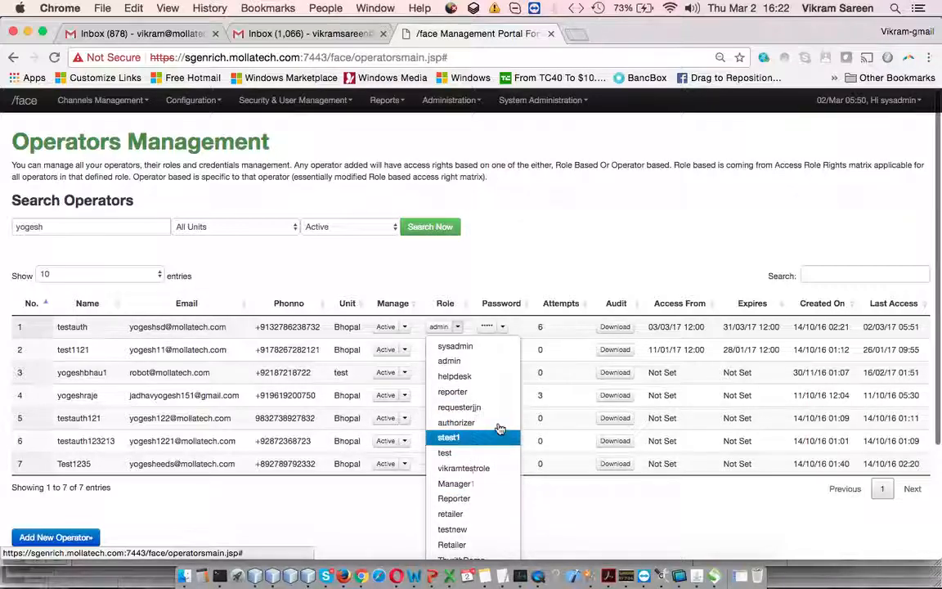
pyautogui.click(530, 258)
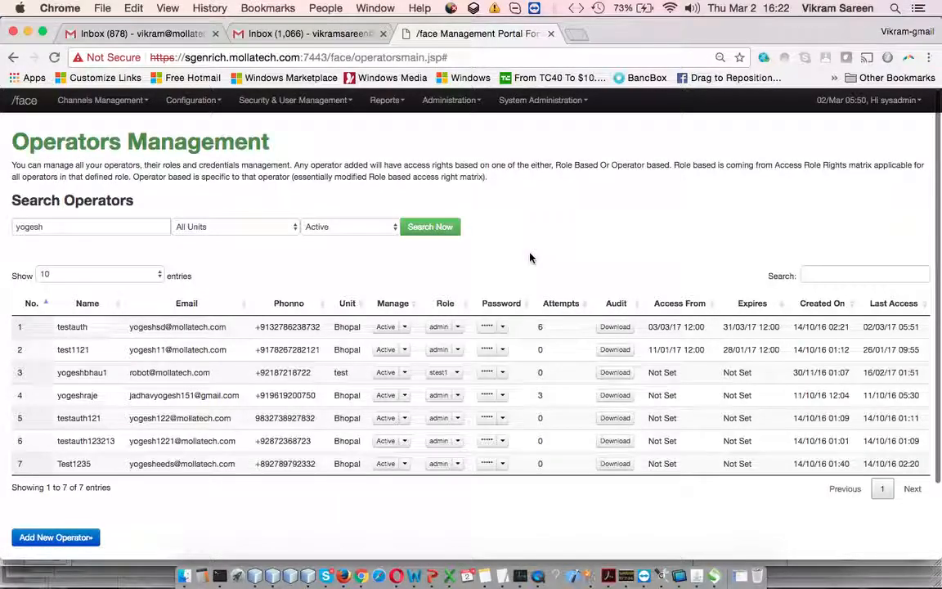
pyautogui.click(495, 327)
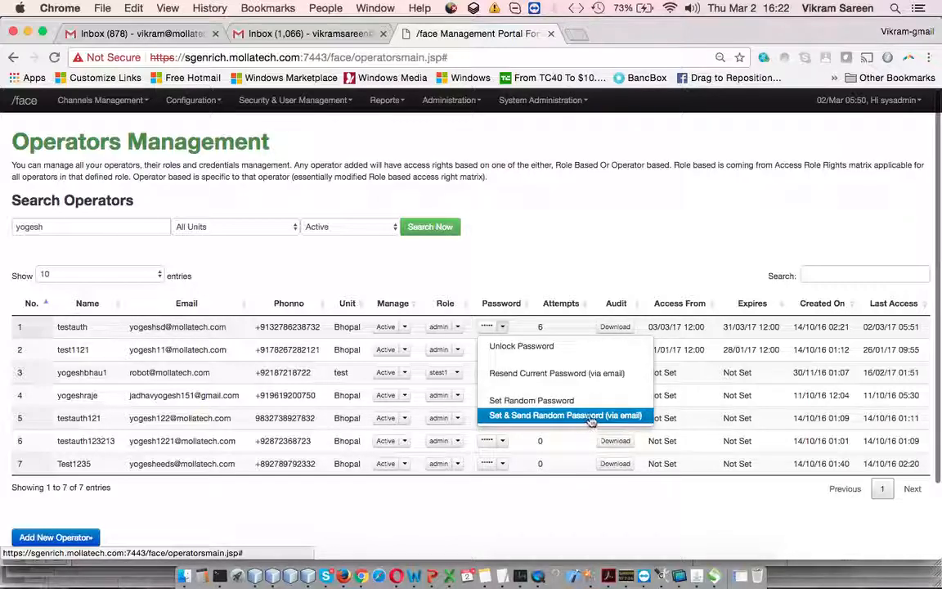
pyautogui.click(655, 235)
# - Show the audit for testauth with start date 12/27/2016 and end date 03/31/2017
pyautogui.click(623, 328)
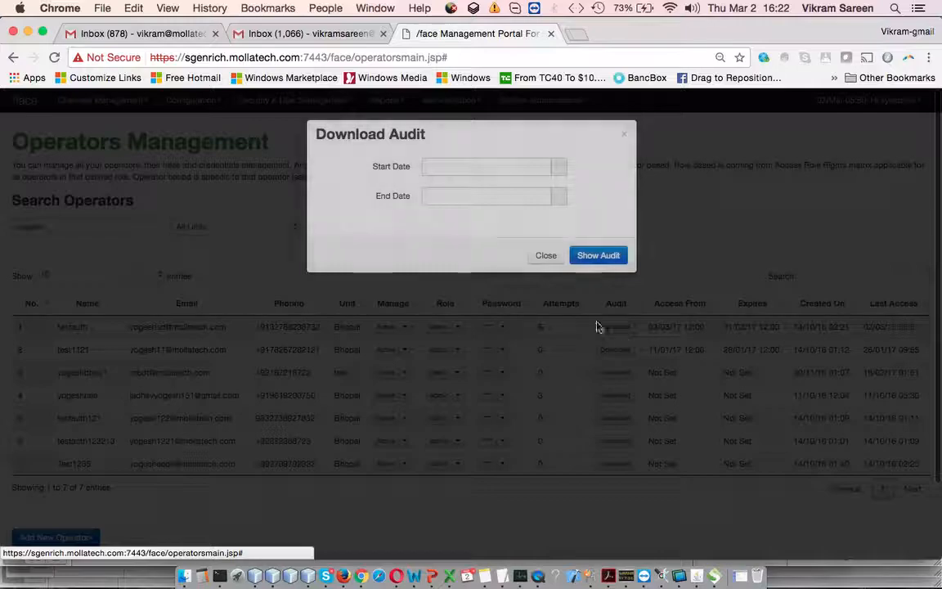
pyautogui.click(529, 185)
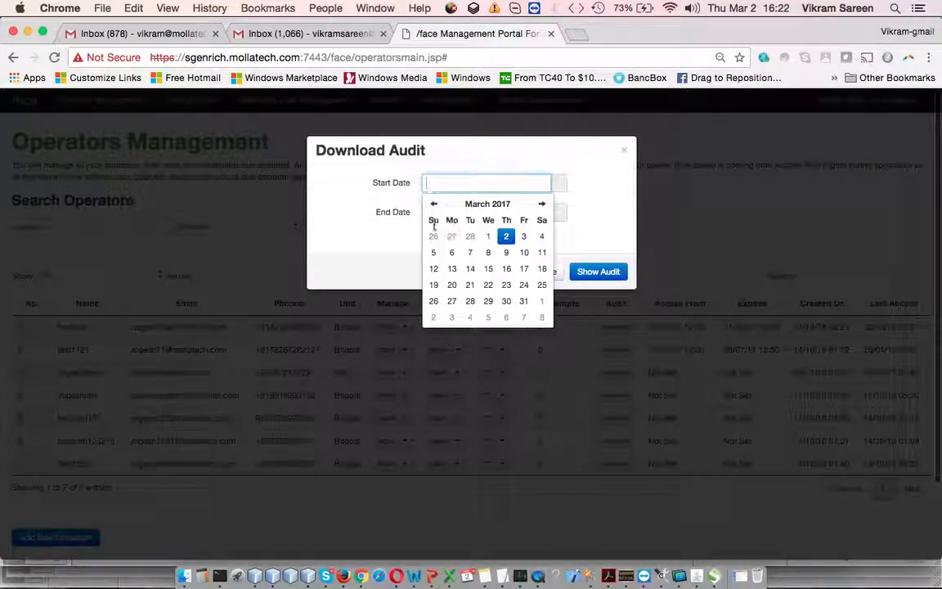
pyautogui.click(433, 204)
pyautogui.click(433, 204)
pyautogui.click(470, 237)
pyautogui.click(523, 211)
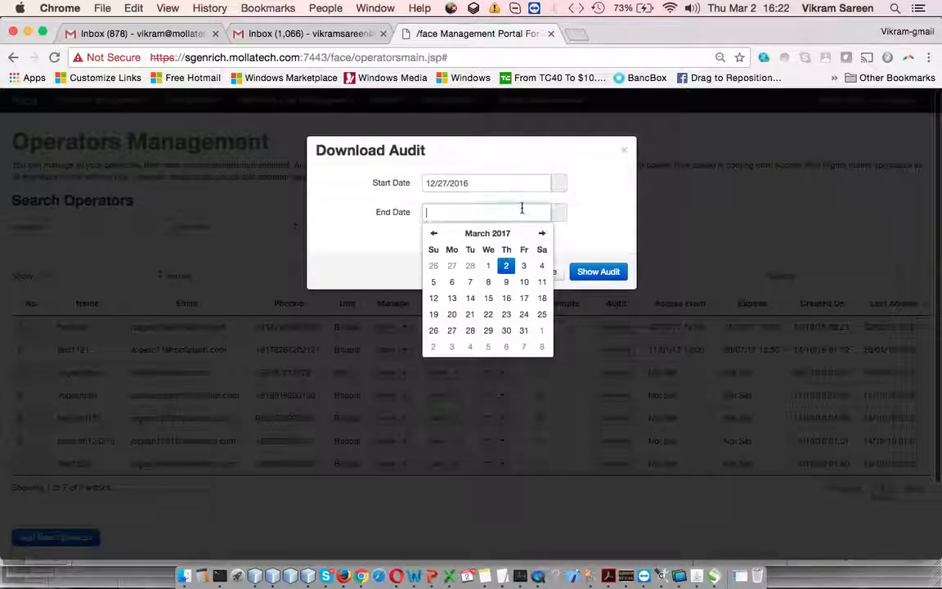
pyautogui.click(523, 330)
pyautogui.click(622, 211)
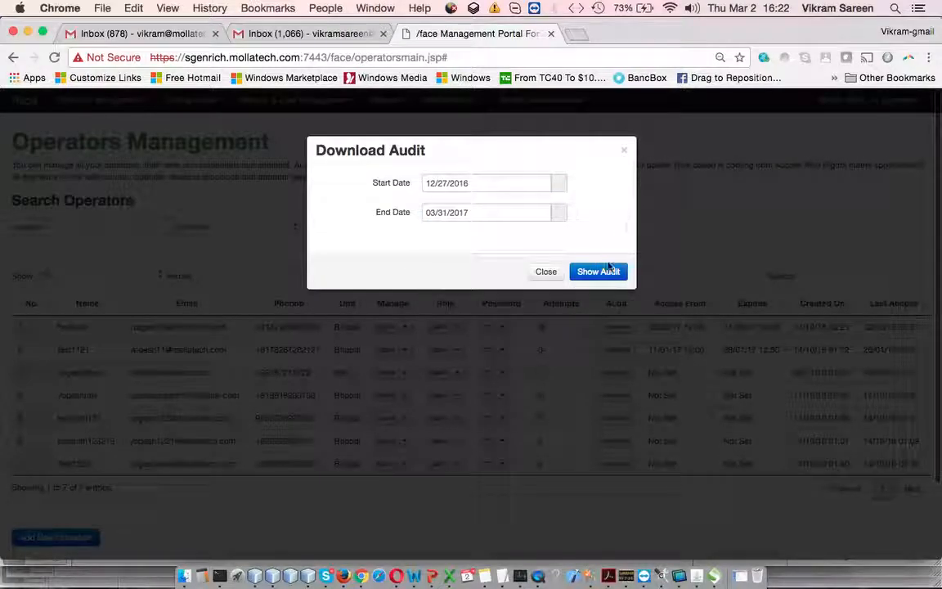
pyautogui.click(604, 273)
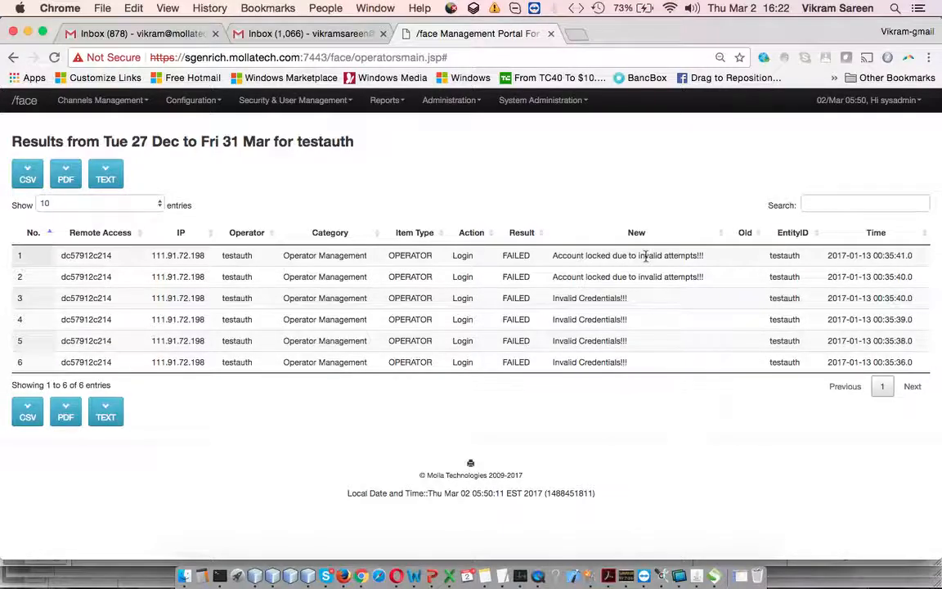
# - Examine testauth's audit entries, the available export formats and the channel management pages on offer
pyautogui.moveTo(617, 255); pyautogui.dragTo(661, 275)
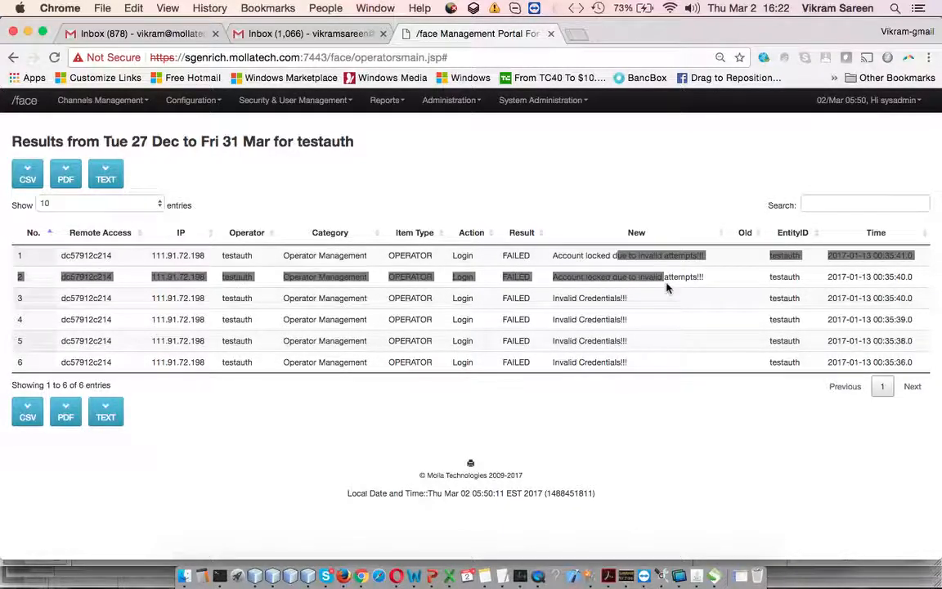
pyautogui.click(667, 286)
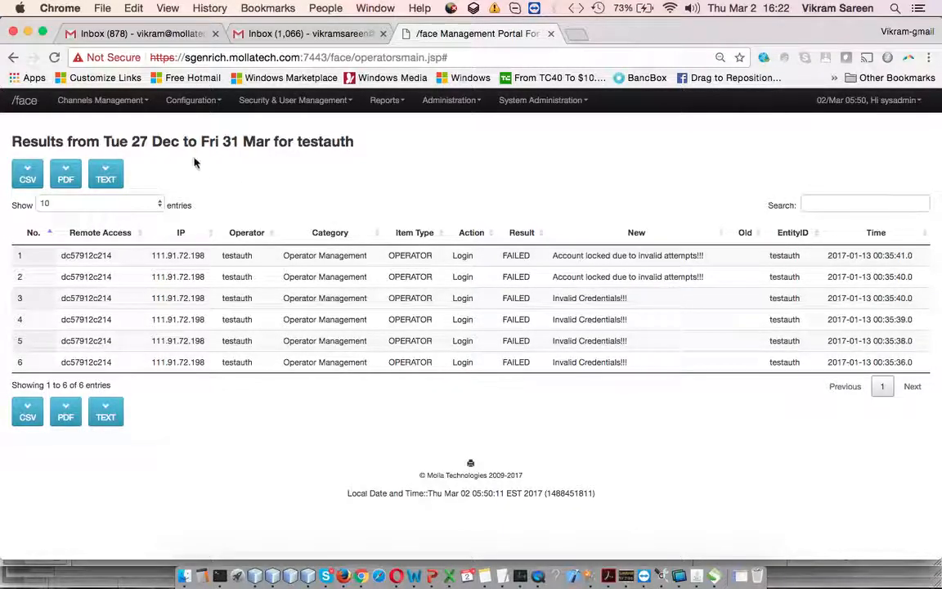
pyautogui.click(127, 100)
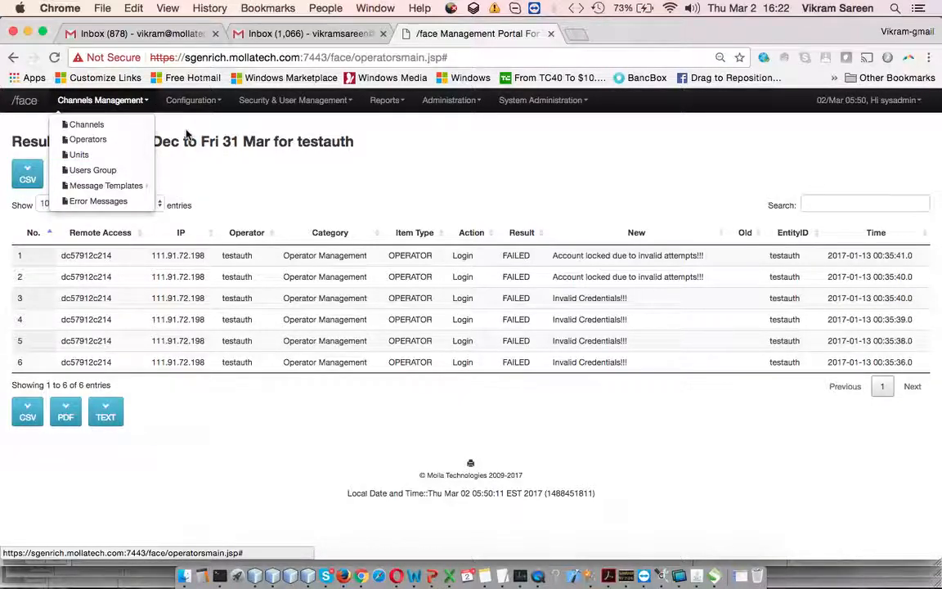
pyautogui.click(366, 141)
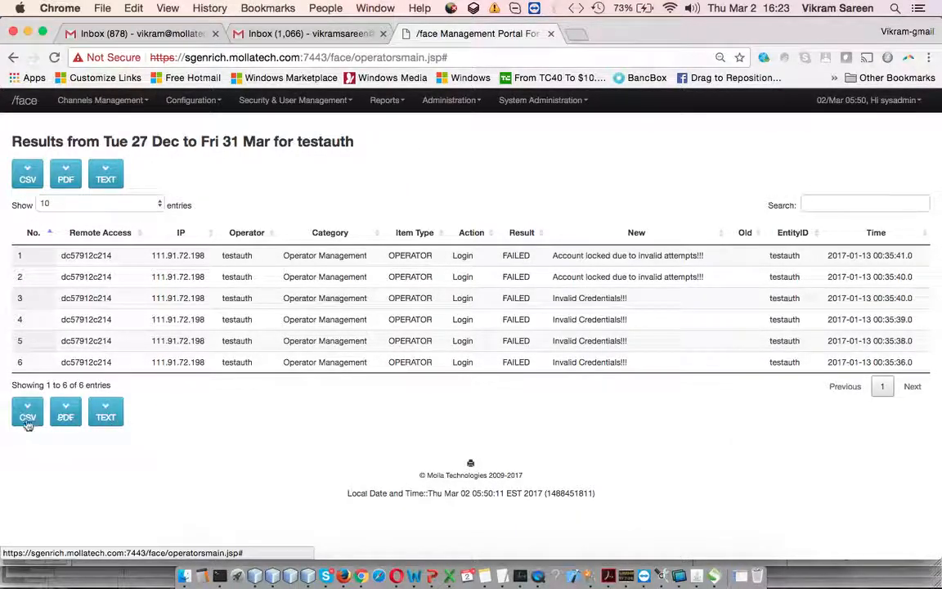
pyautogui.click(123, 100)
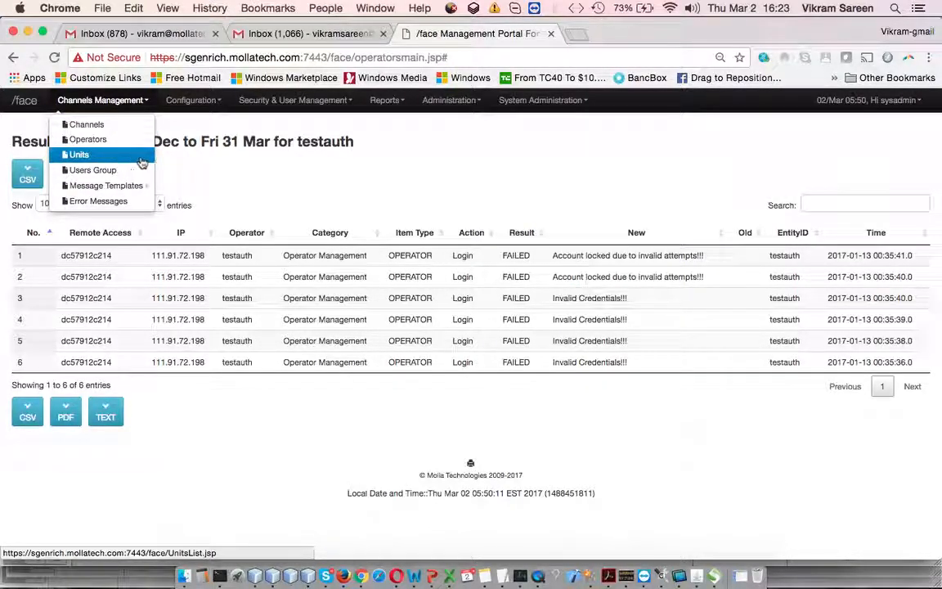
pyautogui.click(323, 178)
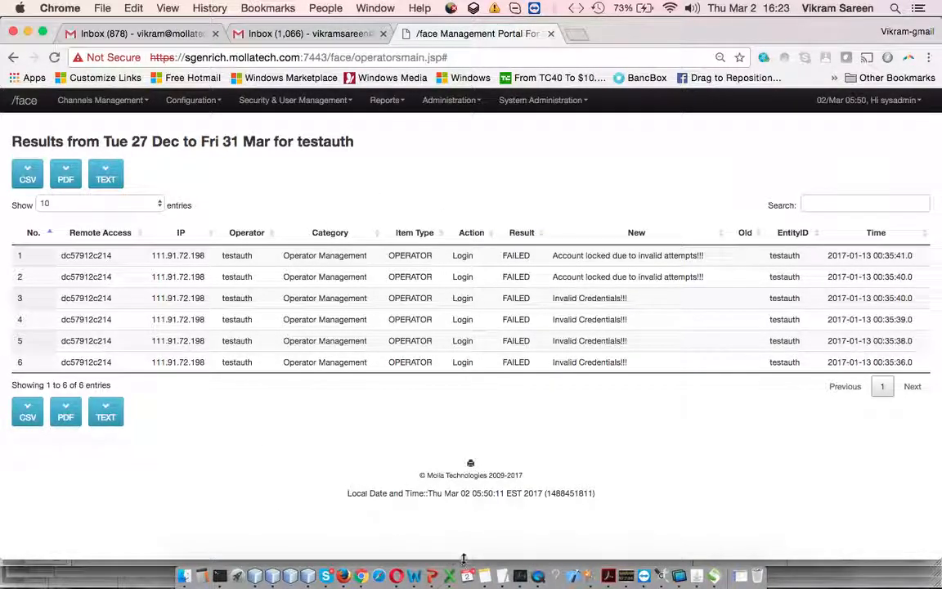
# - Switch to Demo-Slides.pptx in PowerPoint and view the Axiom Protect Dashboard - Part 1 slide
pyautogui.click(425, 574)
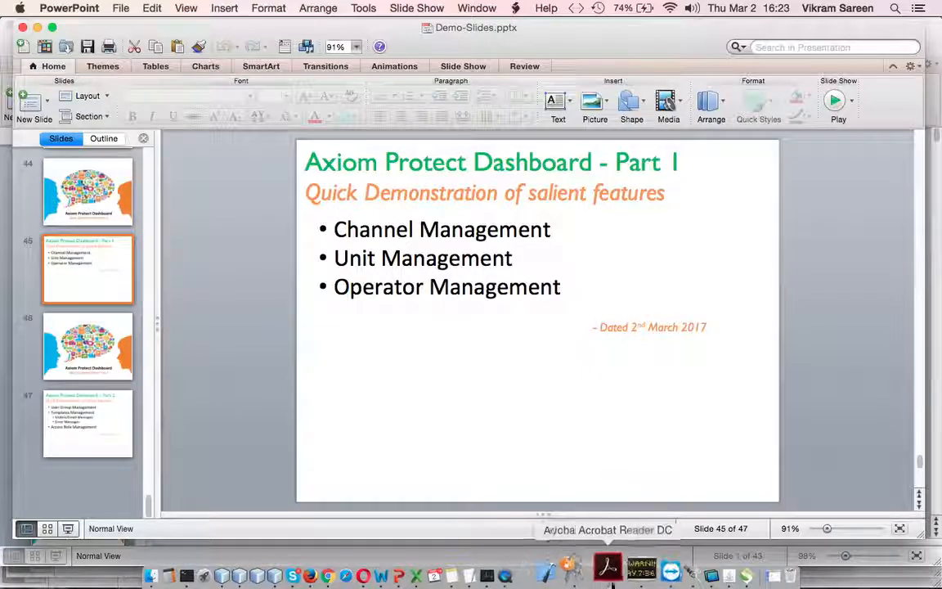
pyautogui.rightClick(539, 577)
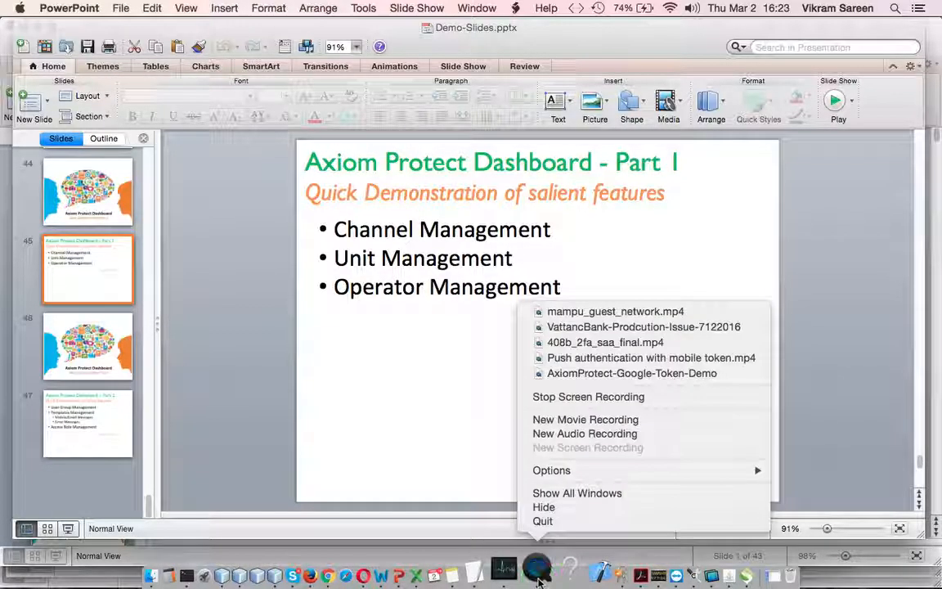